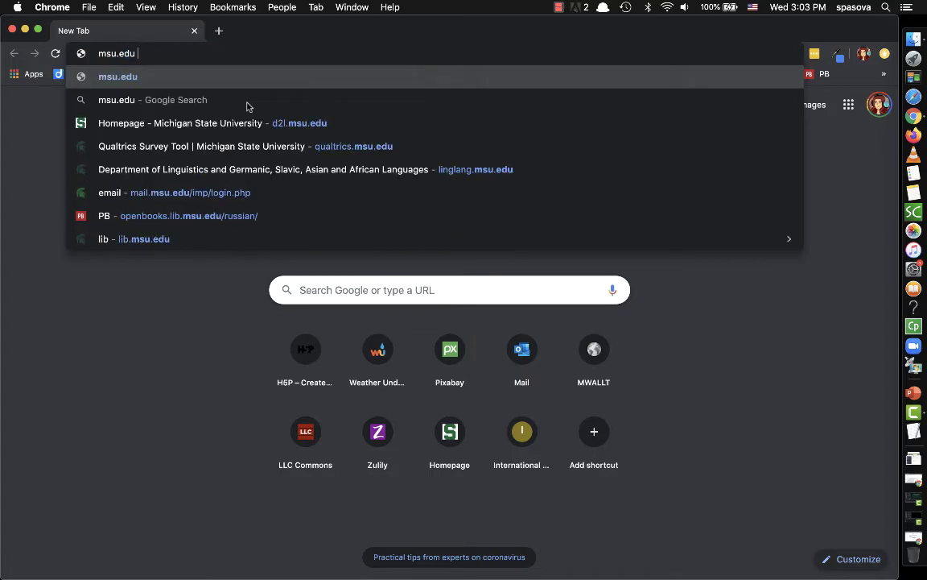
Step: Search Google for "msu.edu zoom", open the Michigan State University Zoom site and log in
key(Return)
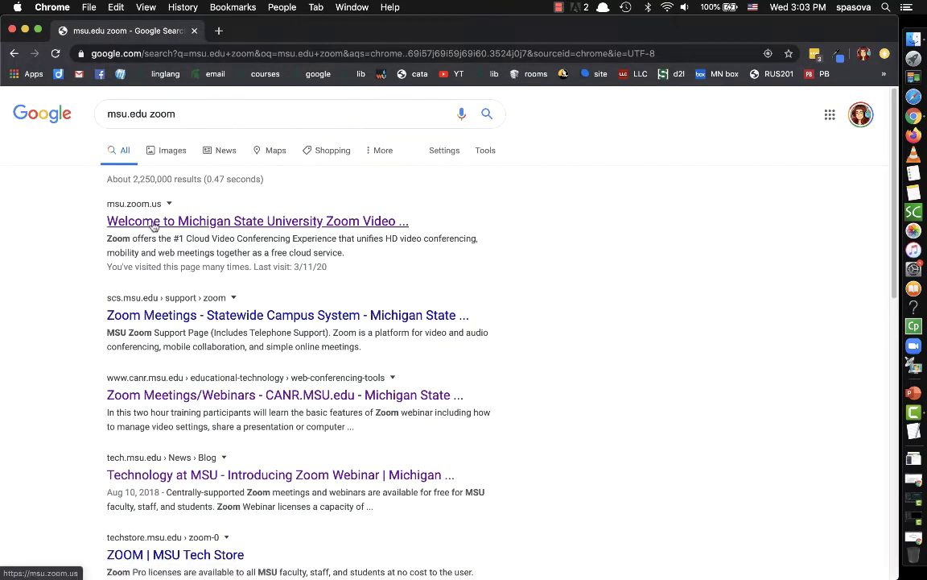
click(160, 221)
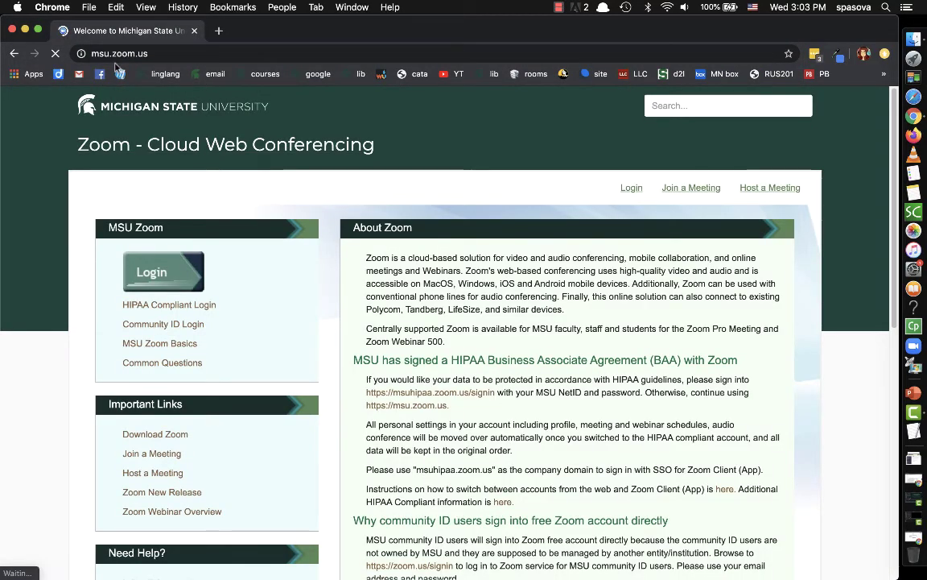
click(163, 274)
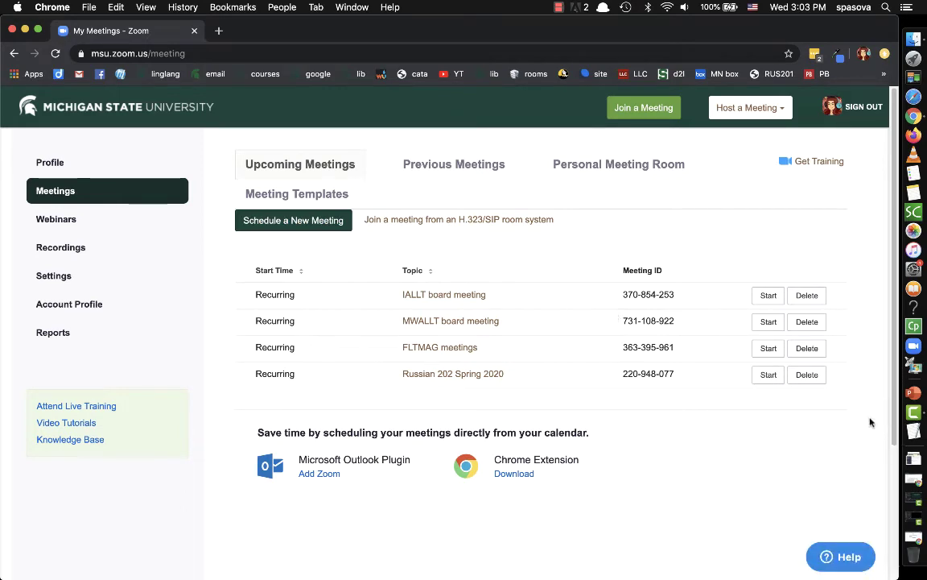
Step: Switch to the Zoom desktop app, leave the current account session, and sign in again by entering the account password
click(915, 347)
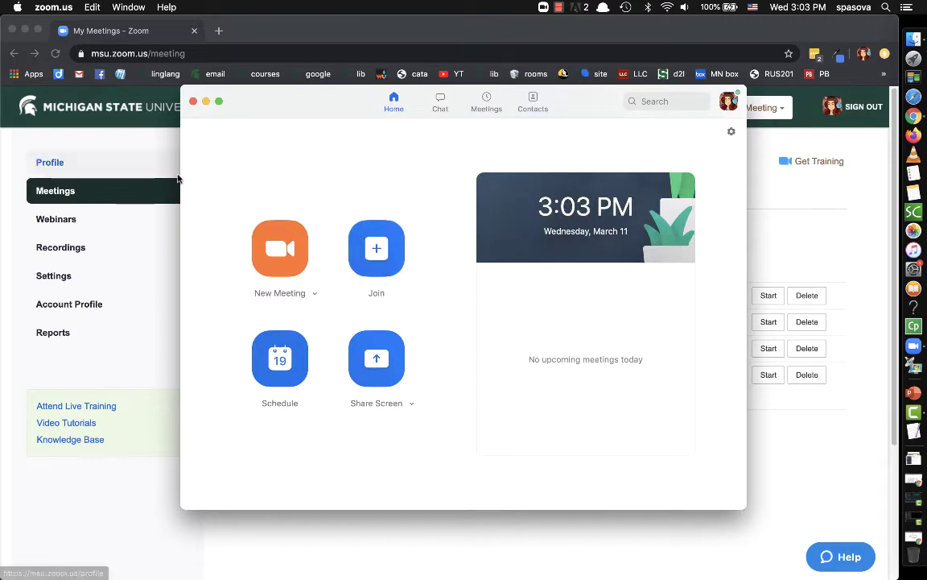
click(53, 7)
click(72, 249)
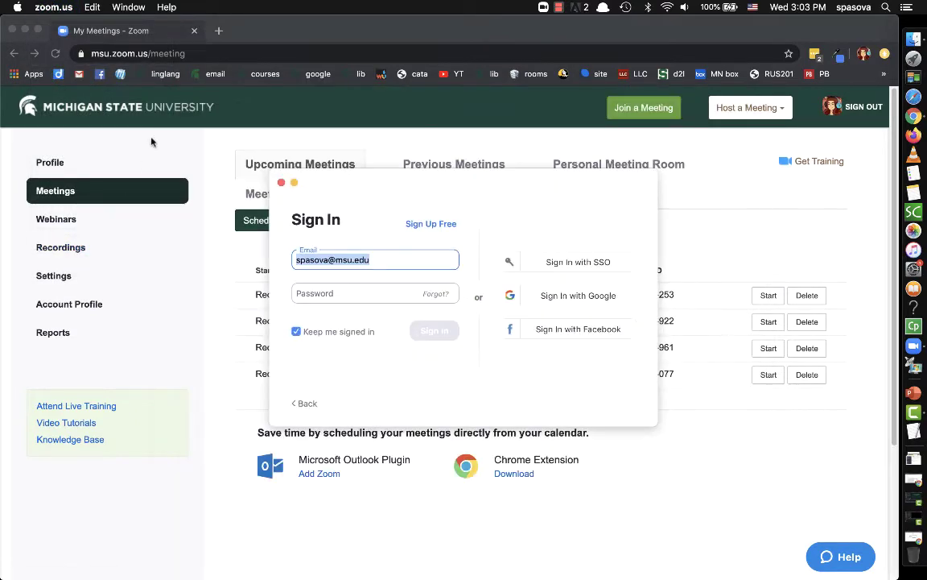
click(329, 294)
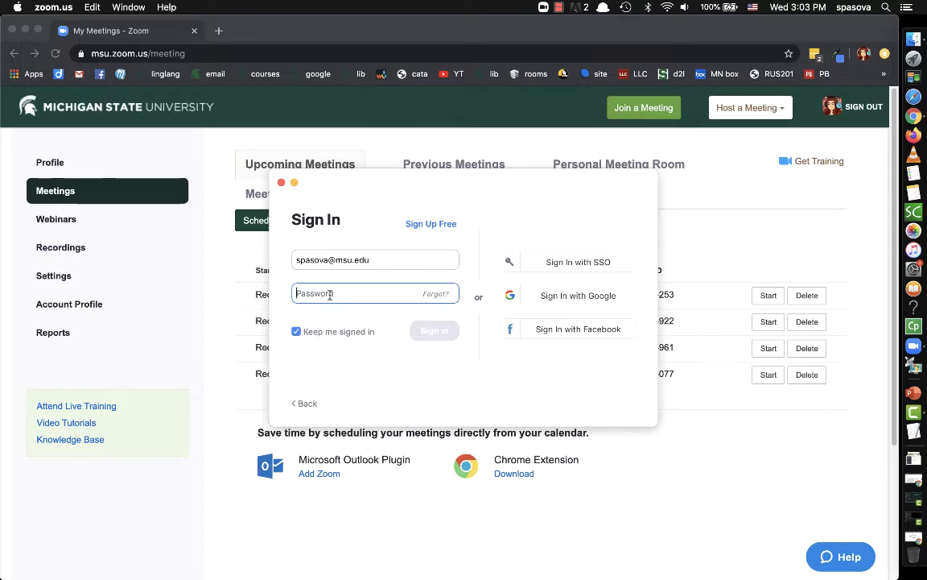
text(••••••••••)
key(Return)
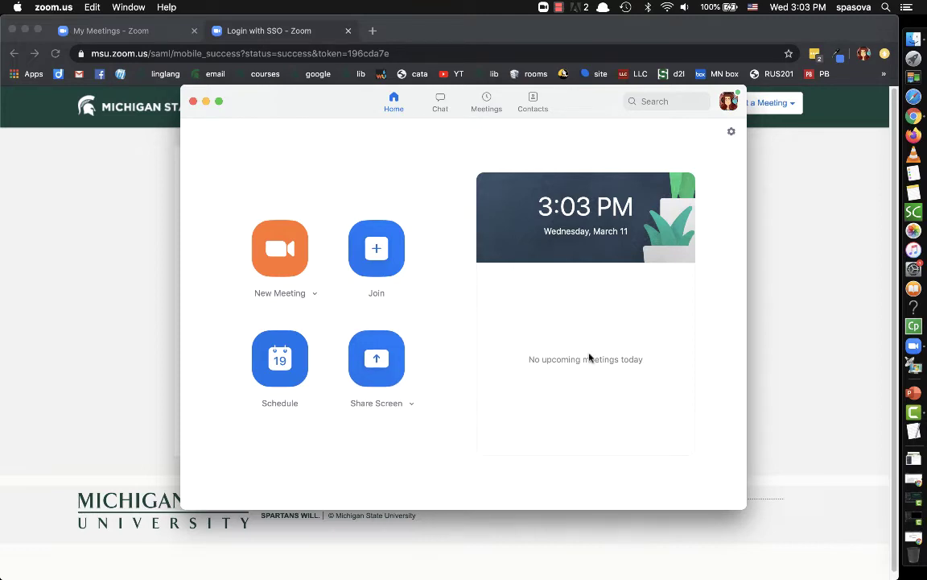
Step: Schedule a recurring meeting with the topic "Russian 102 Spring 2020"
click(279, 360)
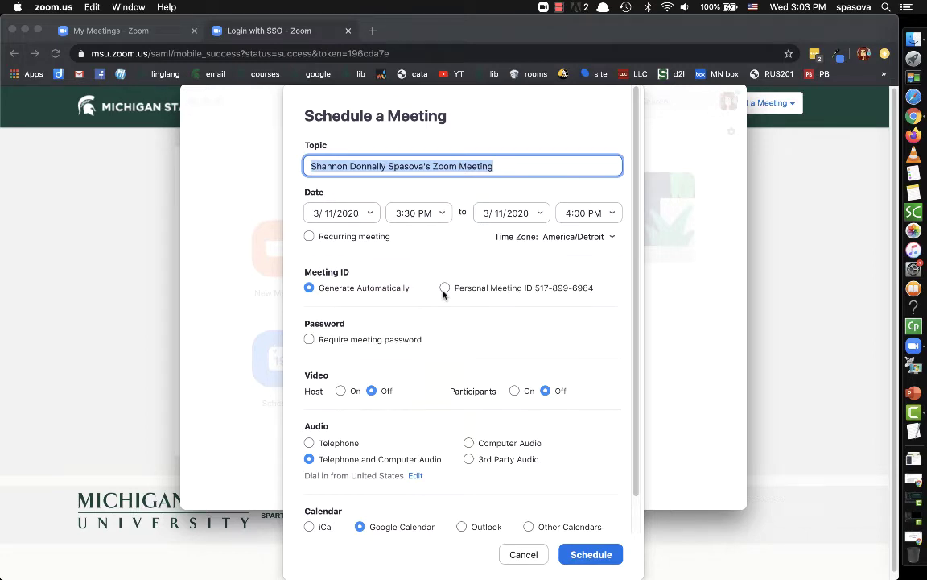
text(Russian 102)
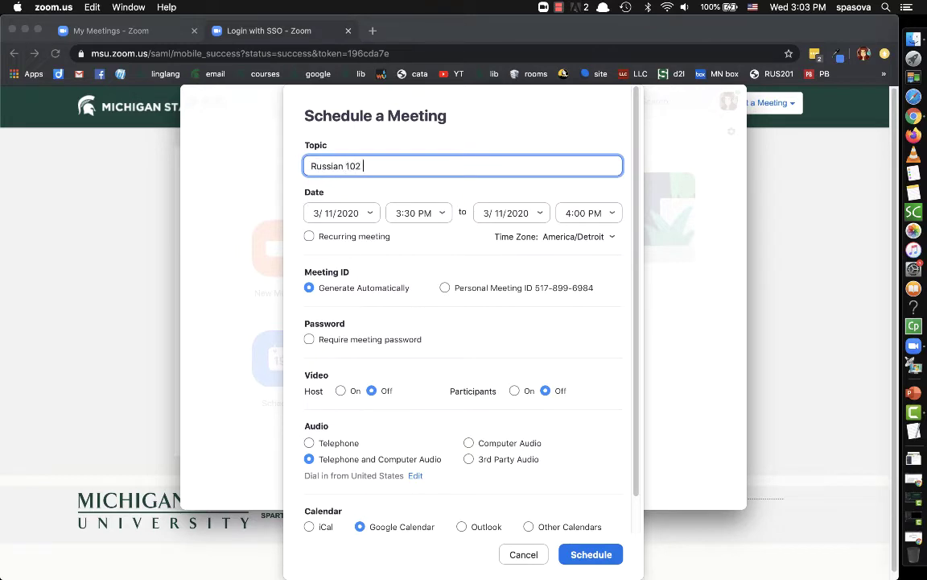
text( Spring 2020)
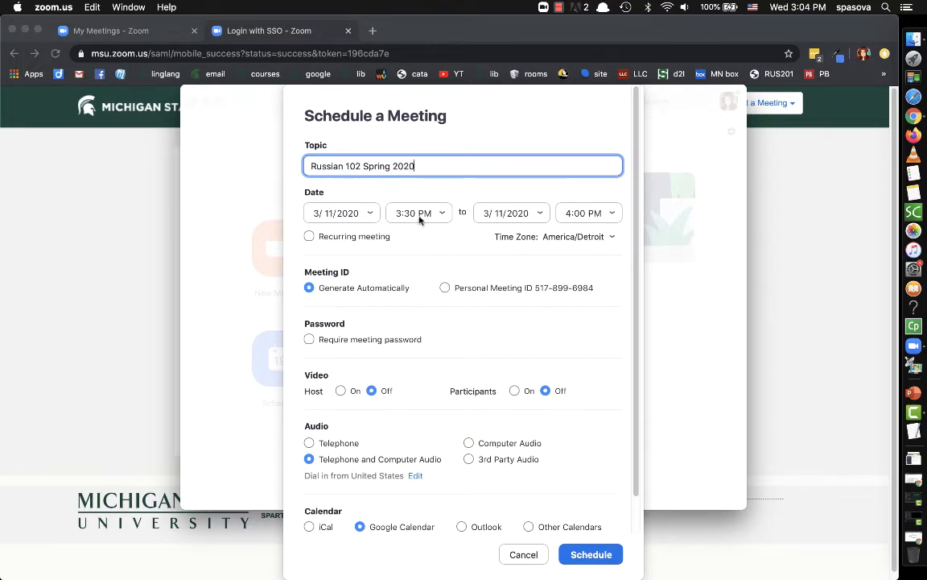
click(310, 236)
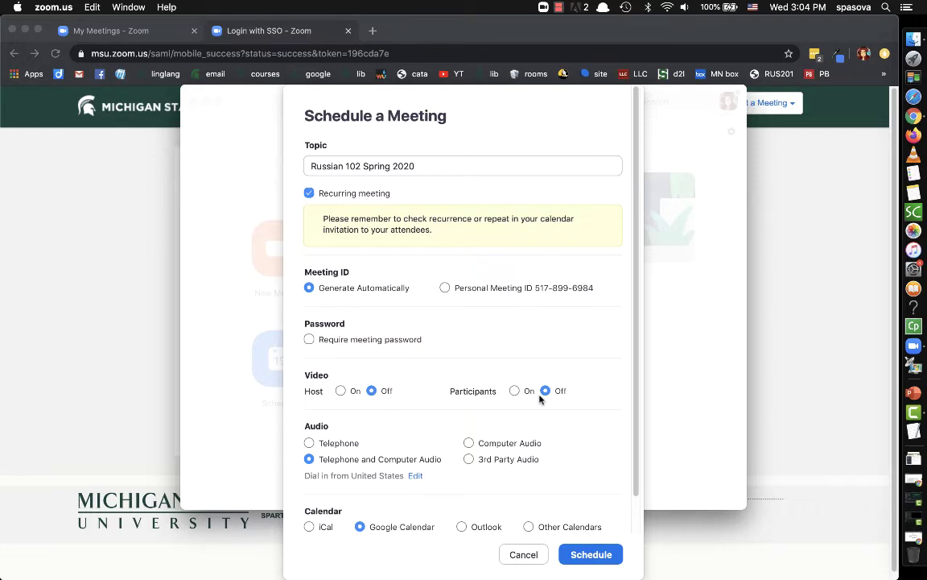
scroll(539, 399, down, 2)
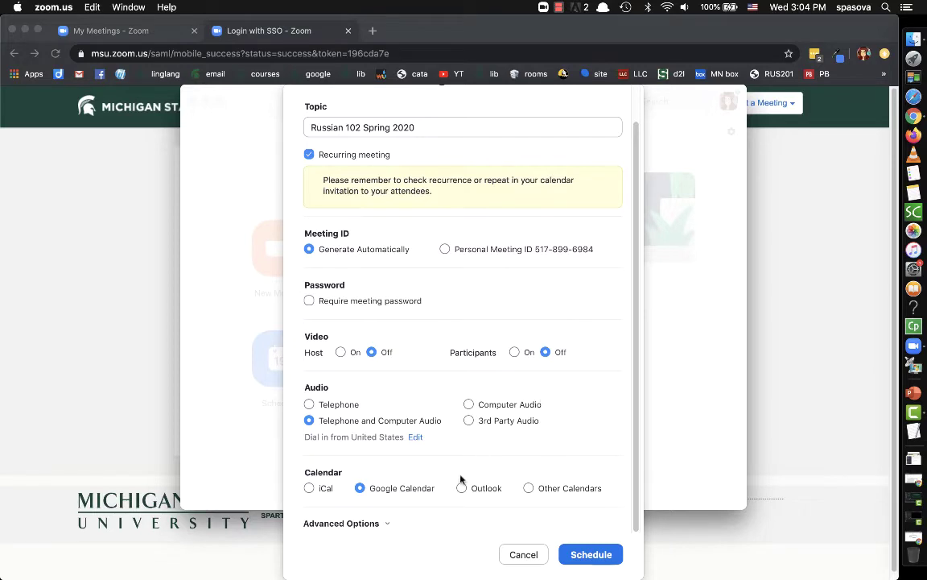
click(590, 554)
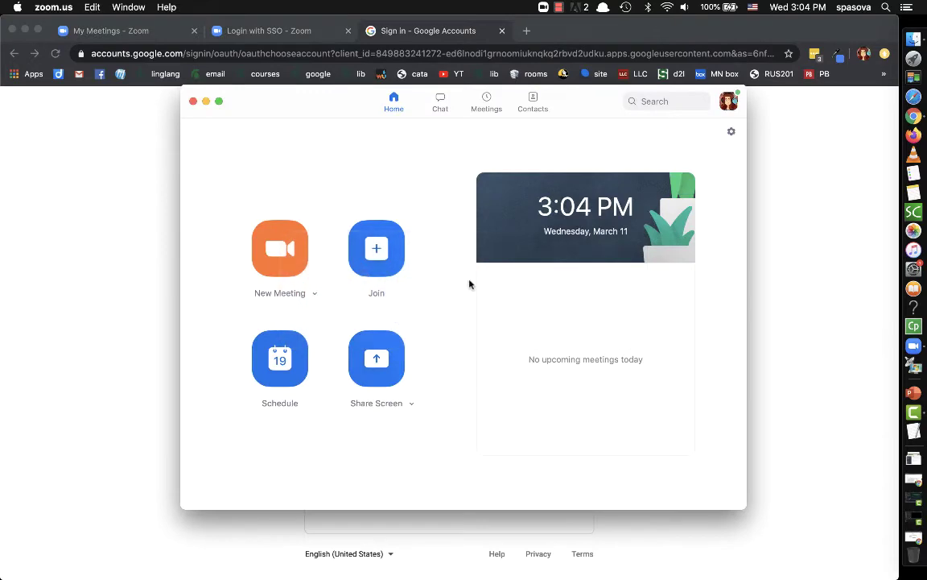
Step: Open the Russian 102 Spring 2020 meeting in the list of upcoming meetings and copy its invitation
click(488, 103)
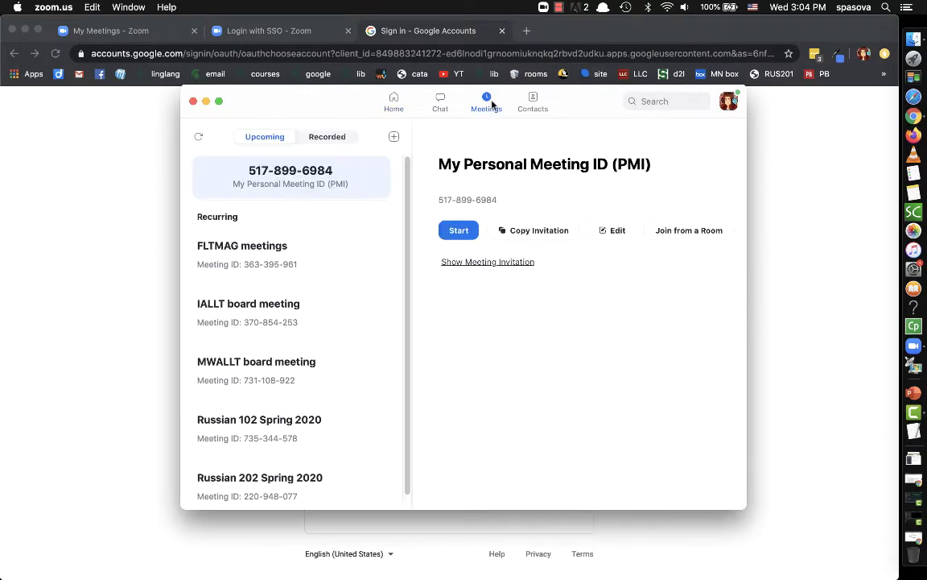
scroll(270, 337, down, 1)
scroll(271, 335, up, 1)
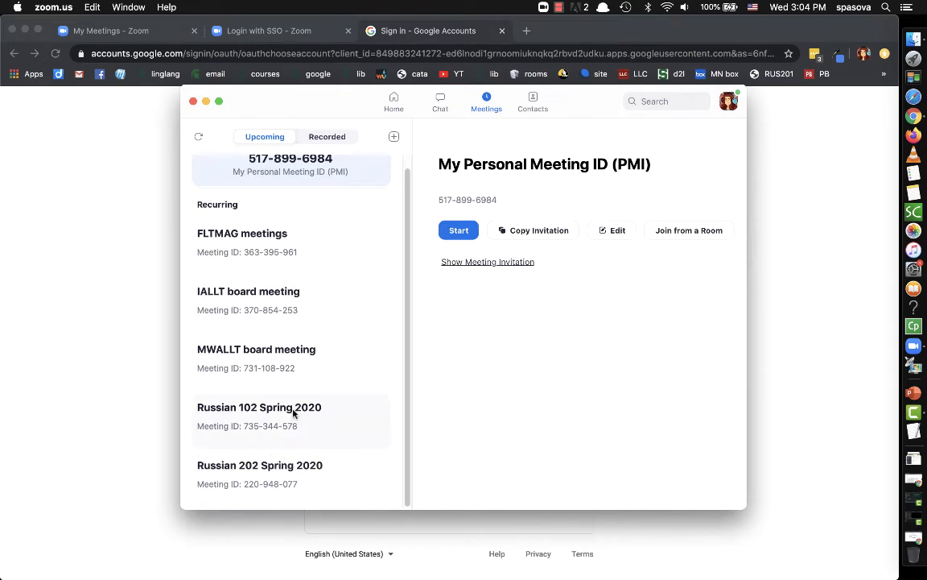
click(261, 411)
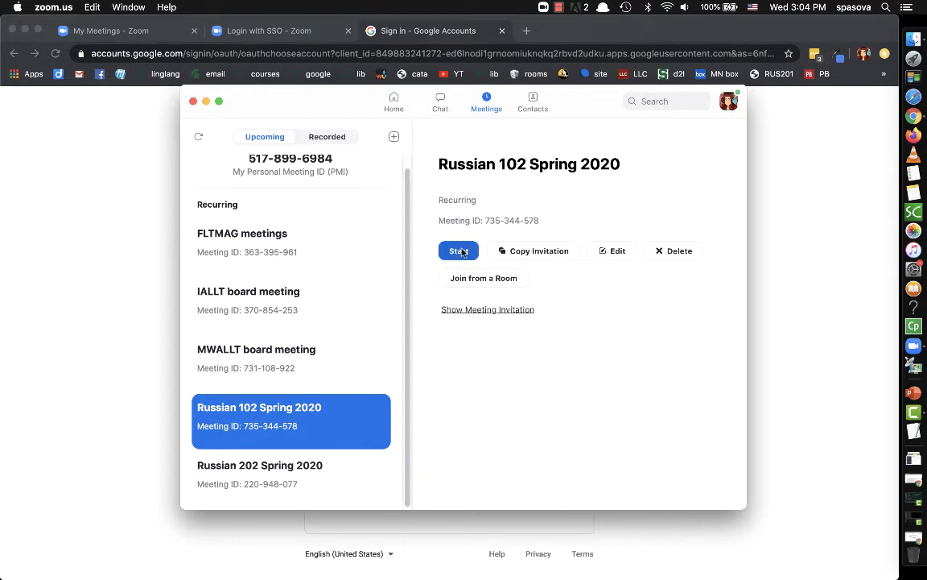
click(541, 253)
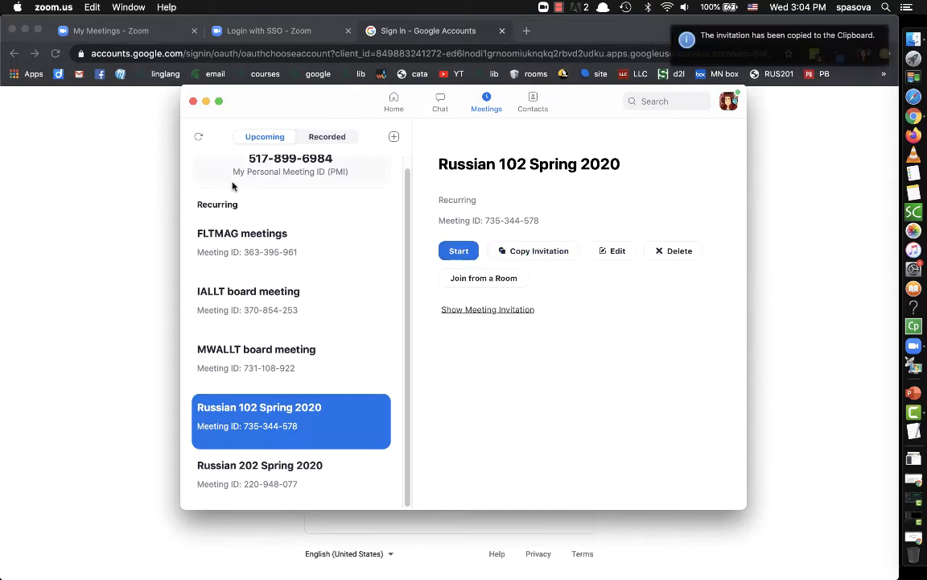
Step: Switch to Chrome and paste the copied meeting invitation into a new Google Docs document
click(143, 188)
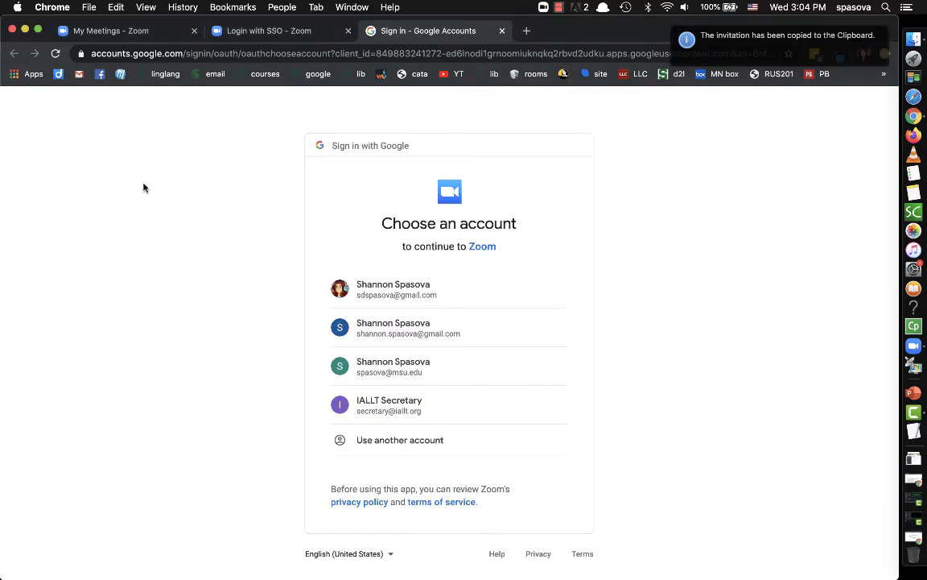
key(super+n)
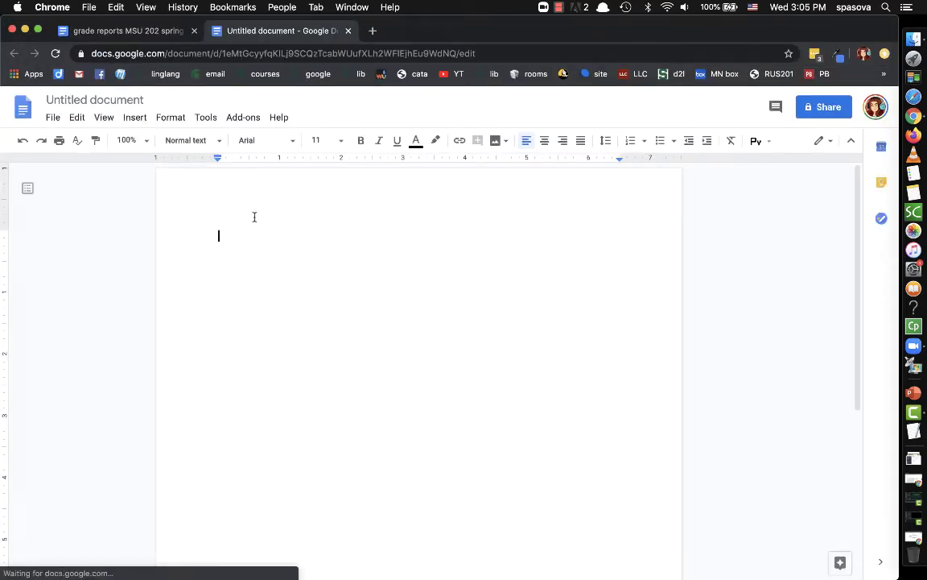
key(super+v)
scroll(349, 218, up, 10)
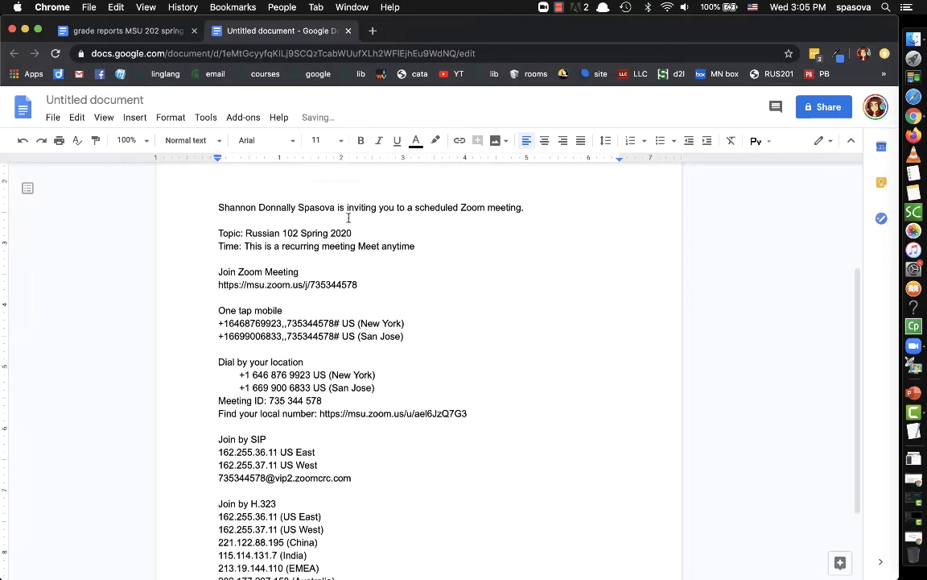
Step: Review the pasted invitation and select the link under "Join Zoom Meeting"
scroll(349, 218, down, 3)
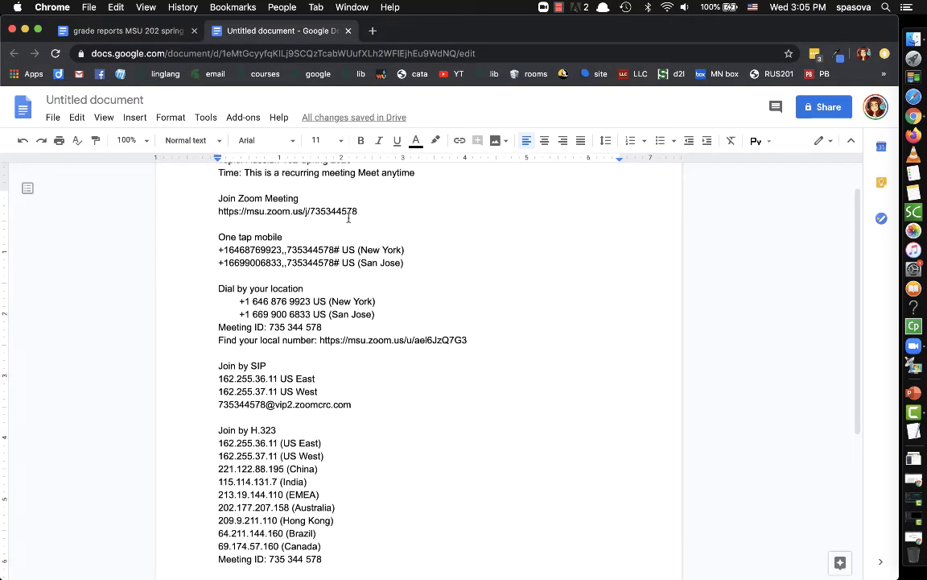
scroll(349, 217, up, 3)
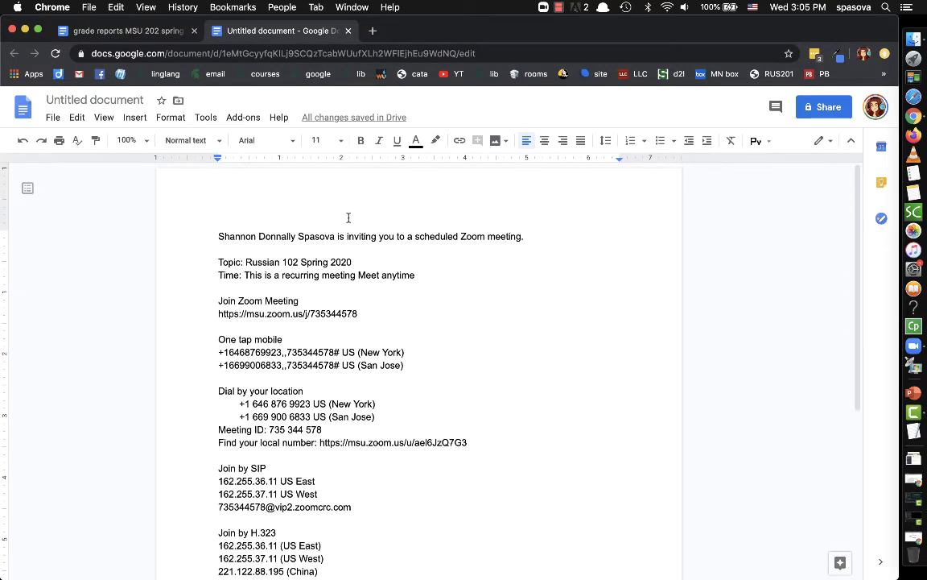
scroll(349, 218, down, 2)
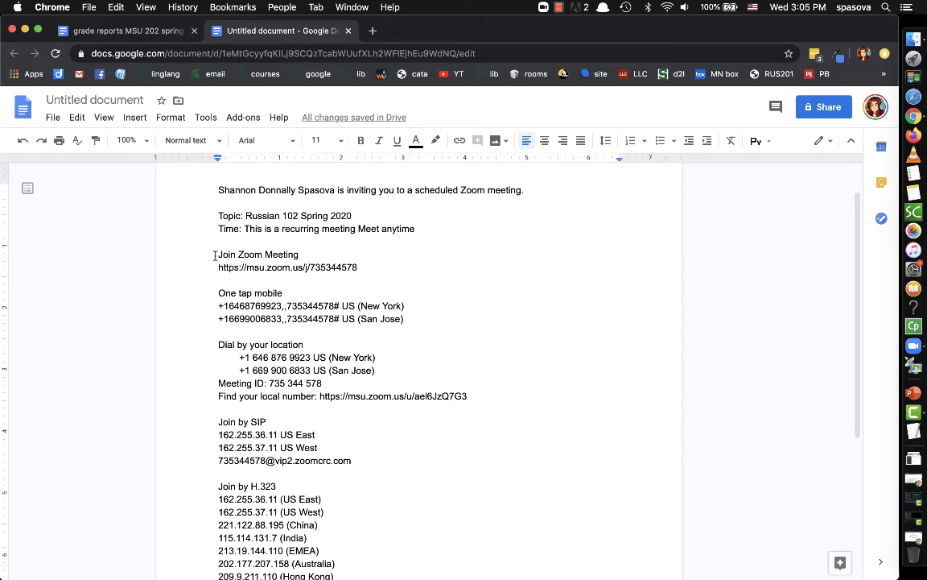
drag(218, 267, 357, 268)
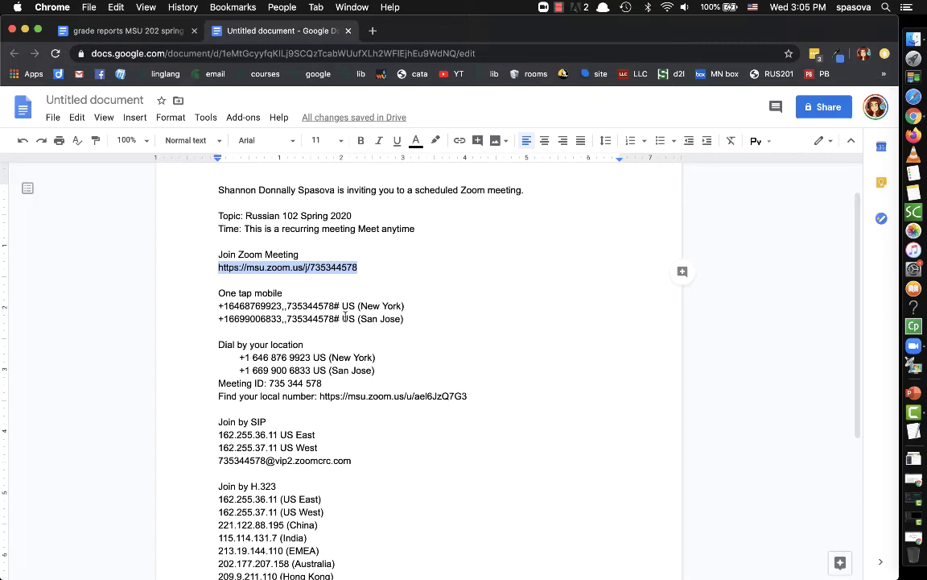
scroll(267, 280, down, 1)
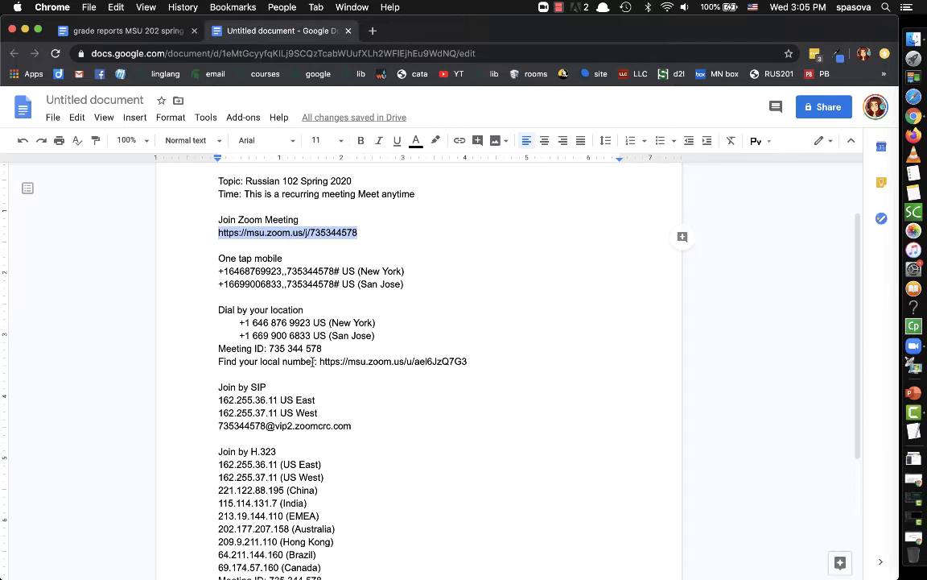
Step: Switch to Zoom, start the Russian 102 Spring 2020 meeting, and turn the camera video on and back off
key(super+Tab)
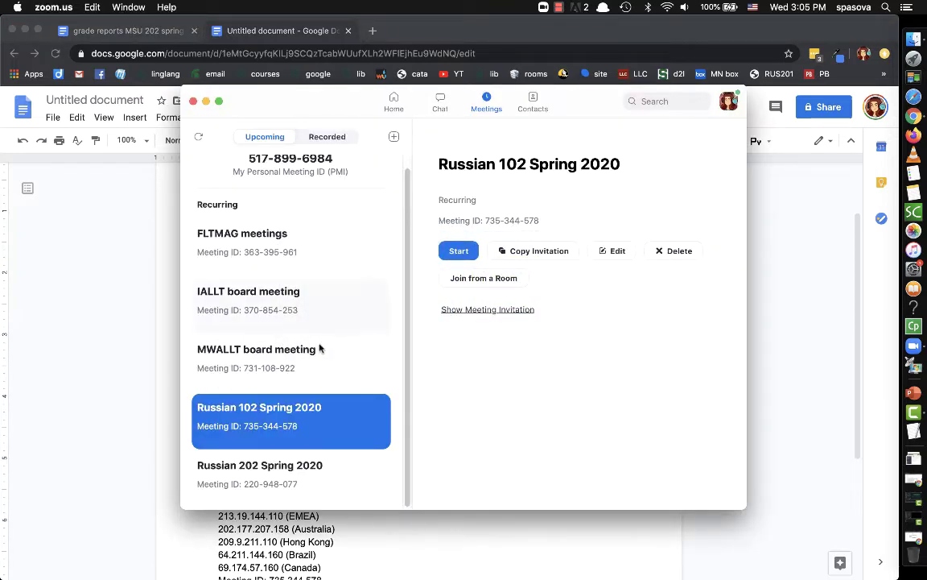
click(459, 251)
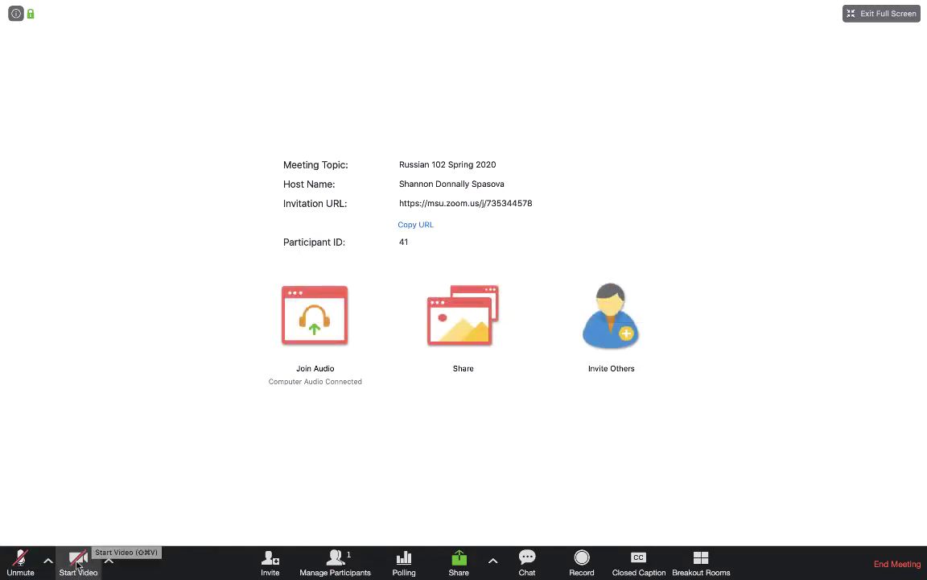
click(77, 561)
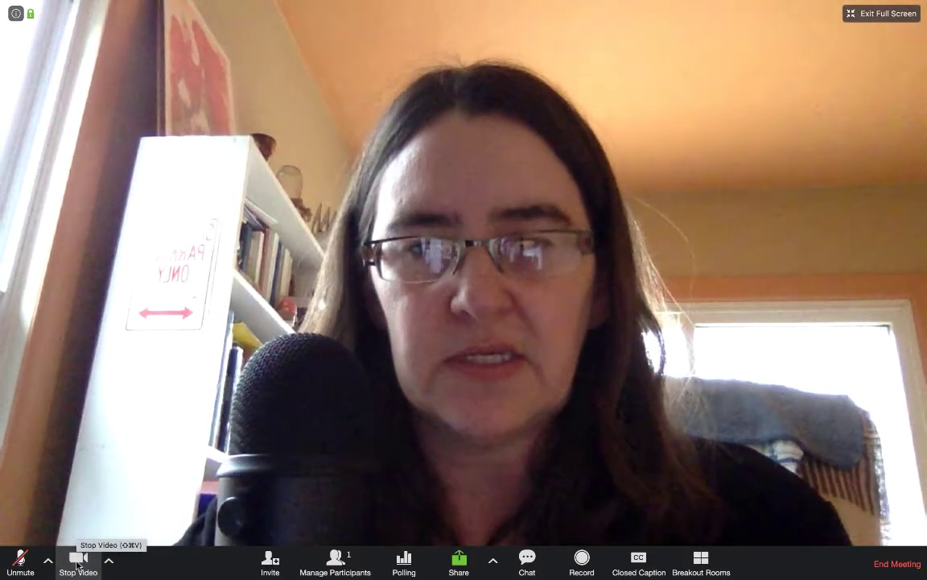
click(77, 564)
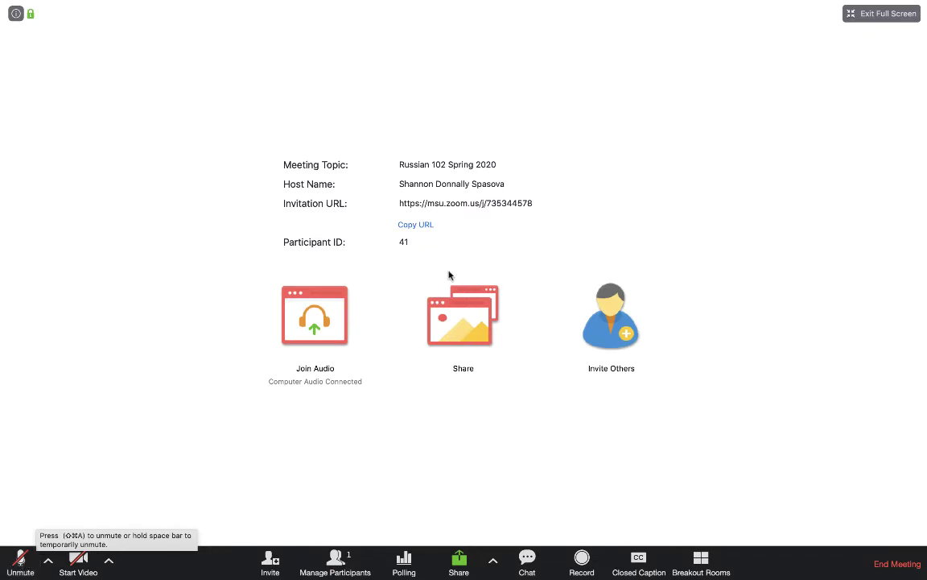
Step: Exit the meeting's full-screen view, then look over the options for inviting people and close them
click(872, 14)
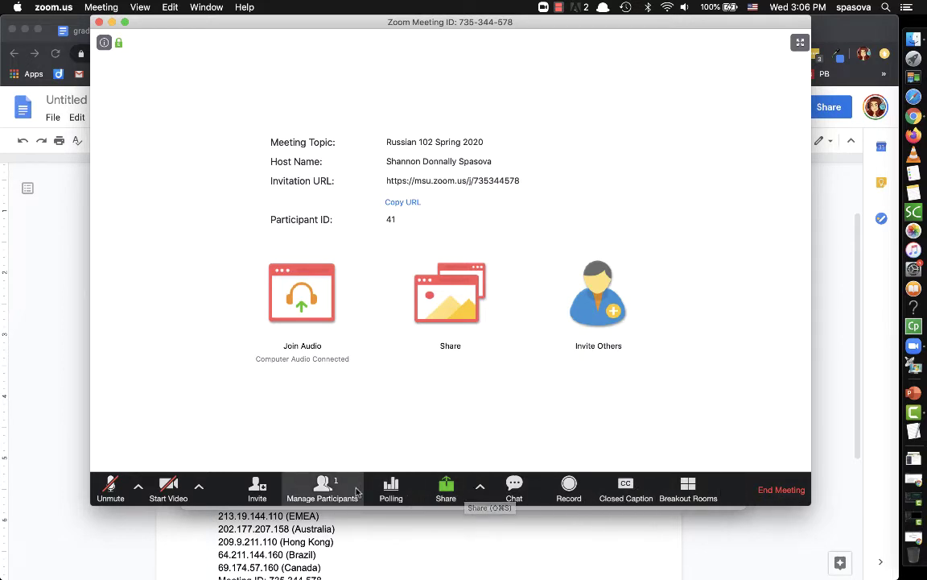
click(258, 487)
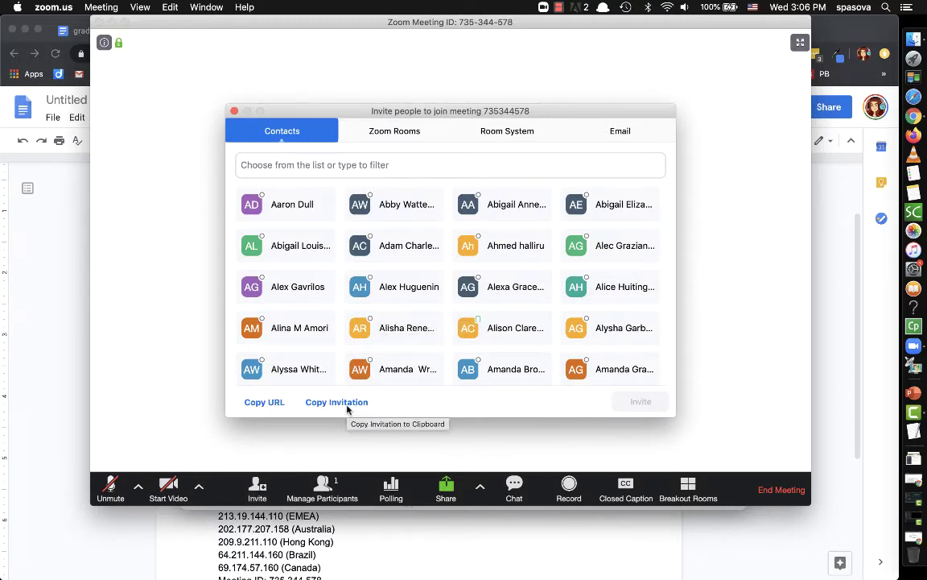
click(234, 111)
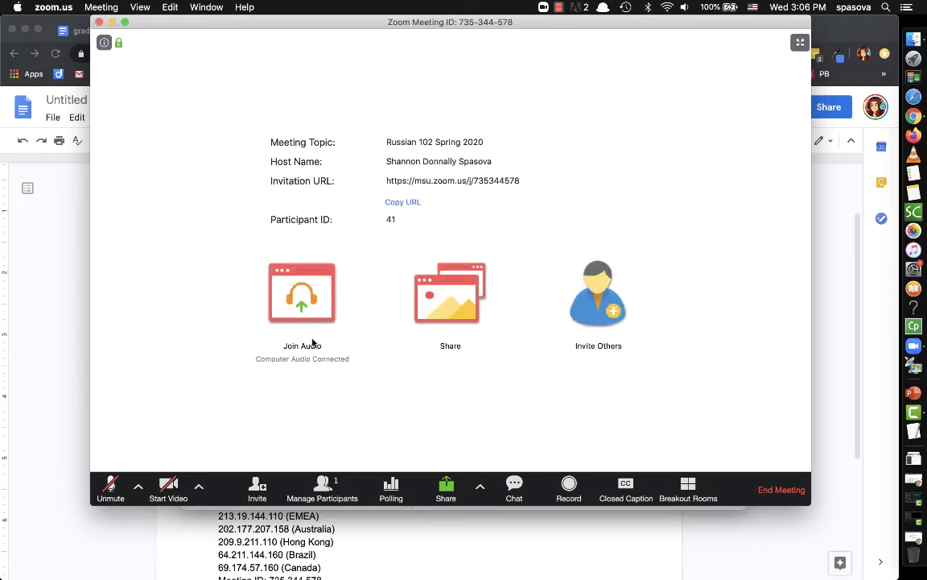
Step: Display the participants list and the chat alongside the running meeting
click(317, 485)
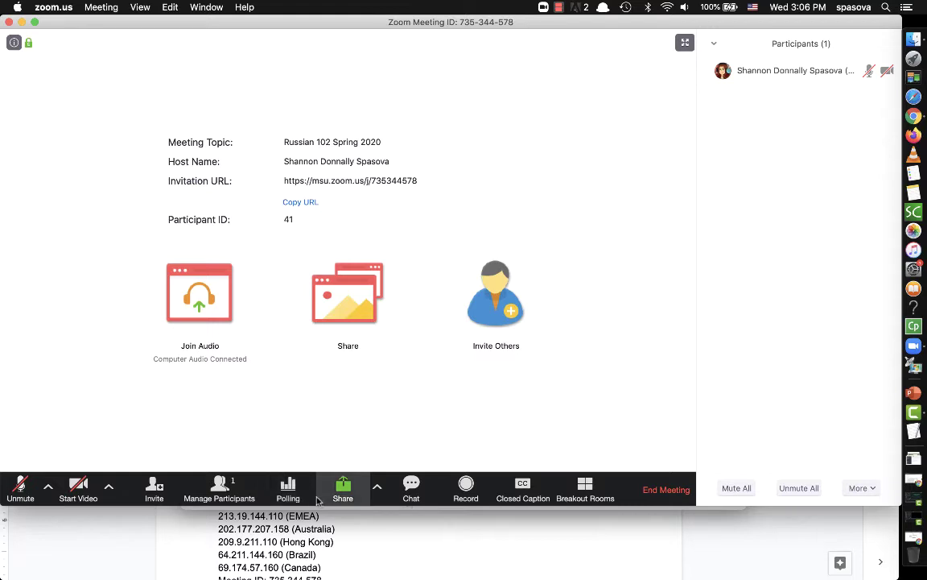
click(411, 493)
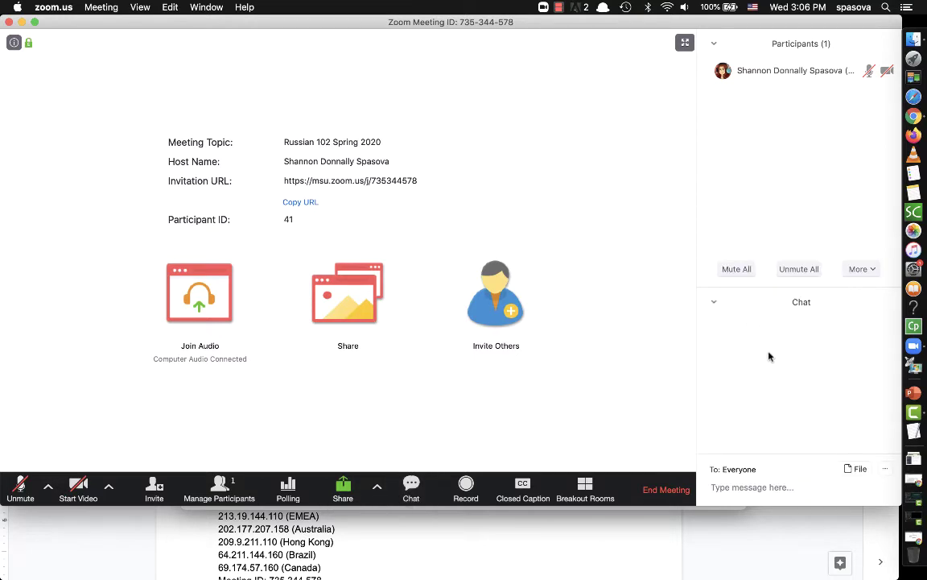
mouse_move(532, 408)
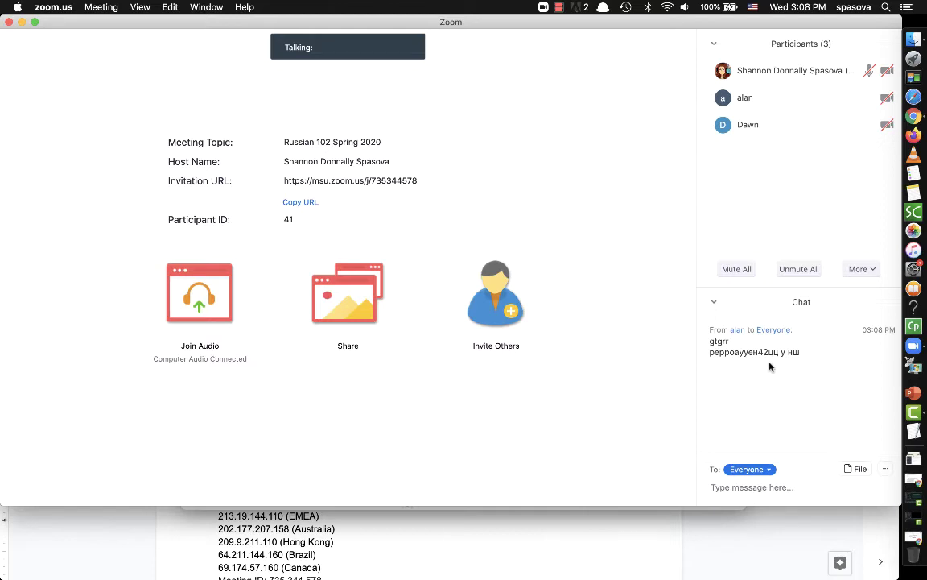
Step: Look over the microphone and speaker options and the camera options, closing each list without changing anything
mouse_move(635, 302)
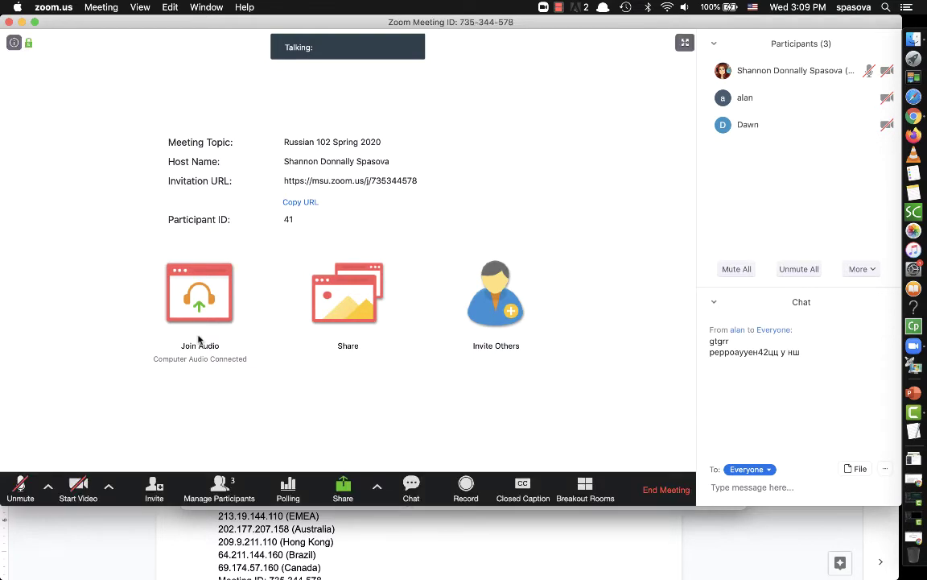
click(49, 489)
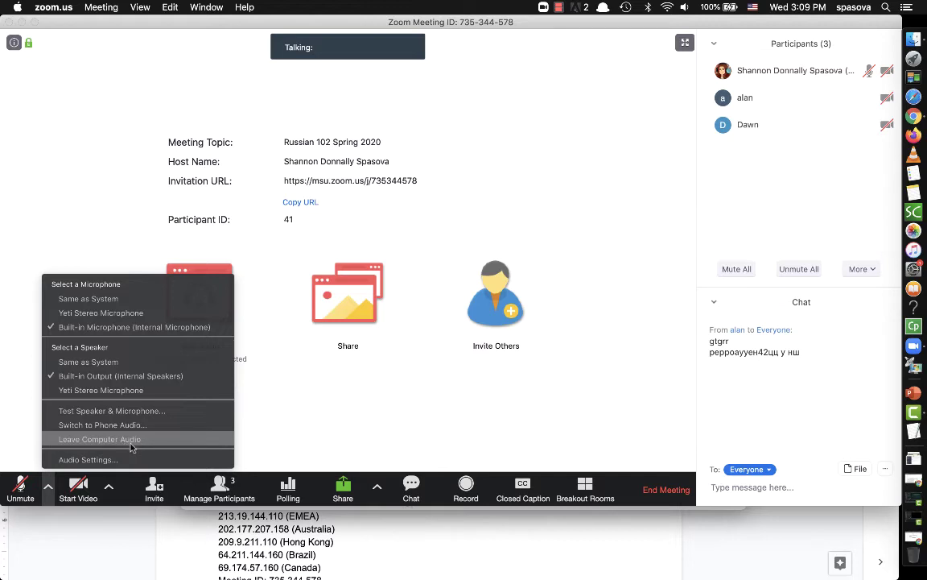
click(281, 418)
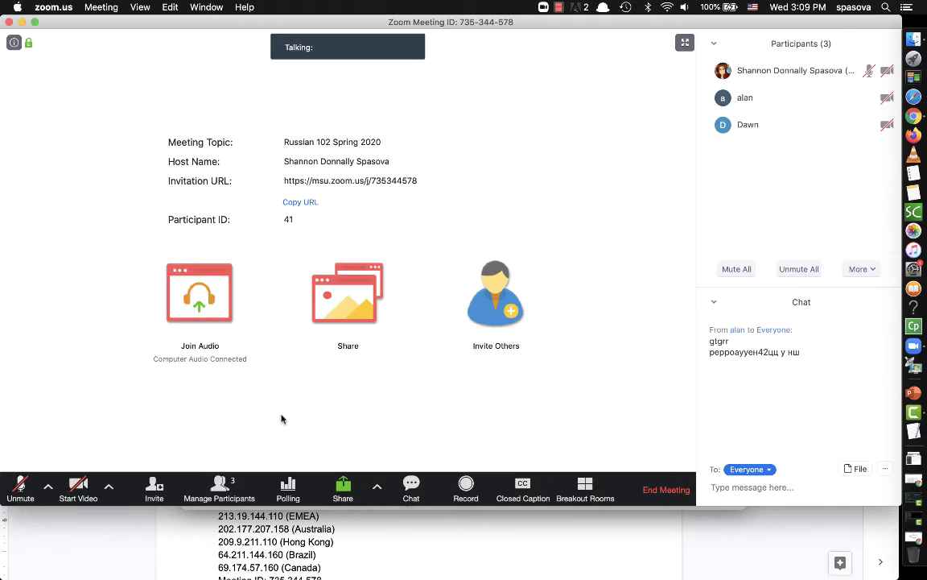
click(110, 487)
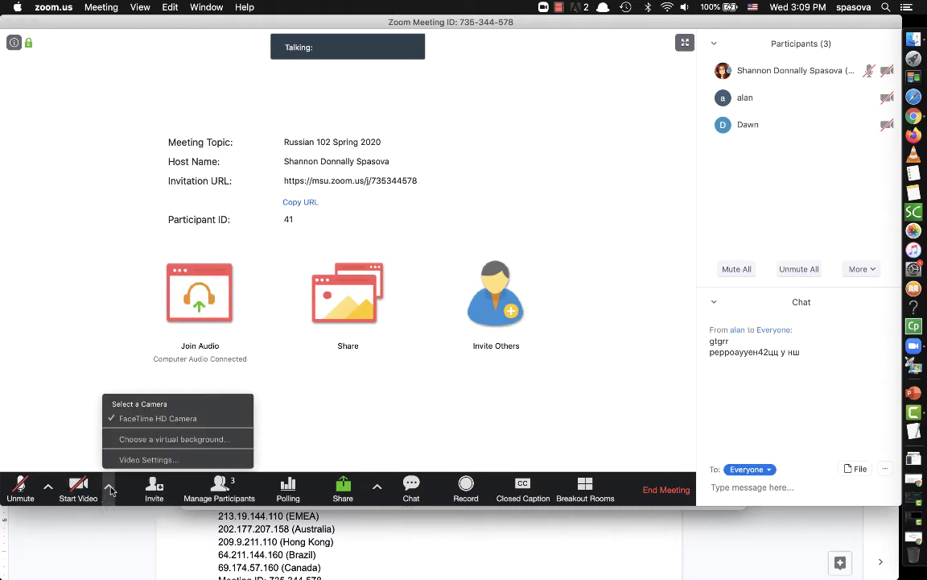
click(110, 489)
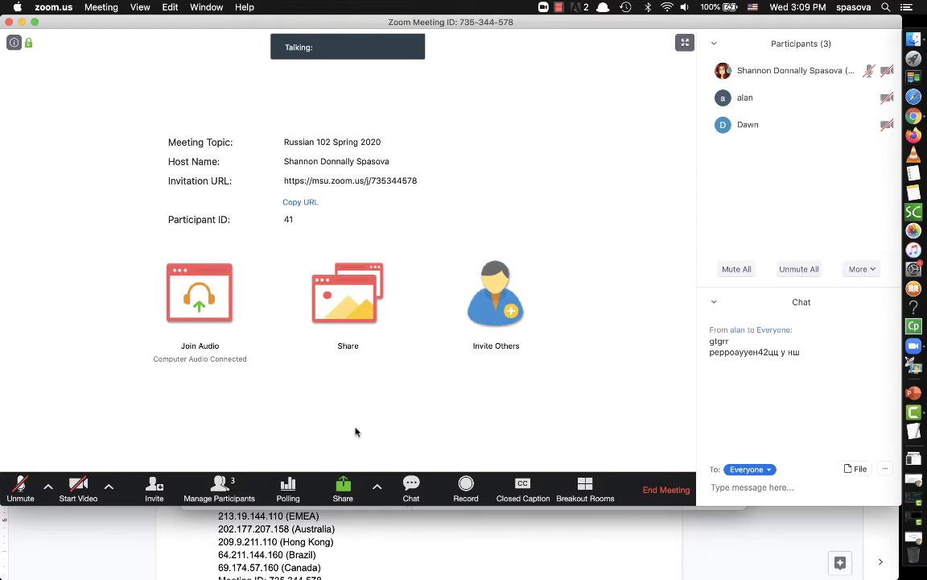
Step: Share the Google Chrome window holding the untitled document with the meeting, and stop the share
click(343, 485)
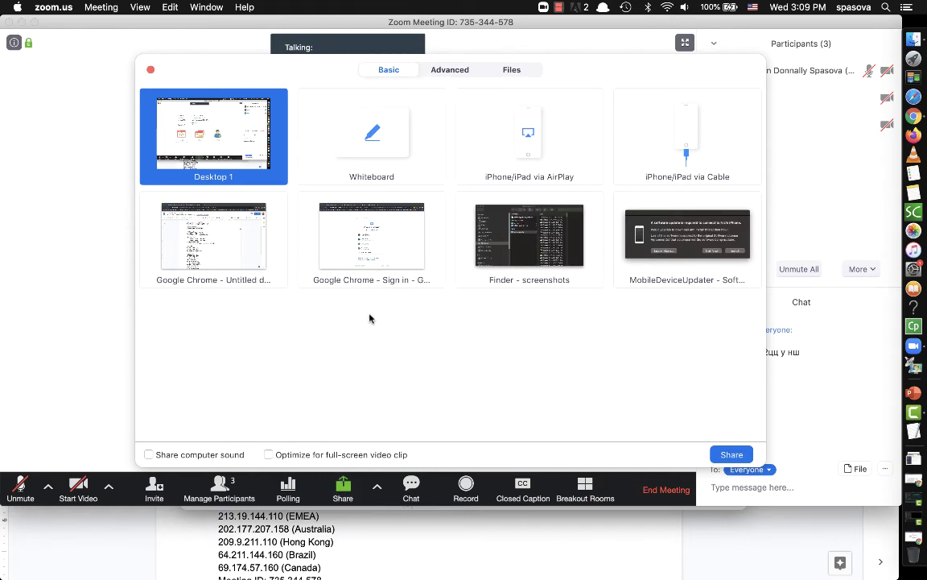
click(223, 255)
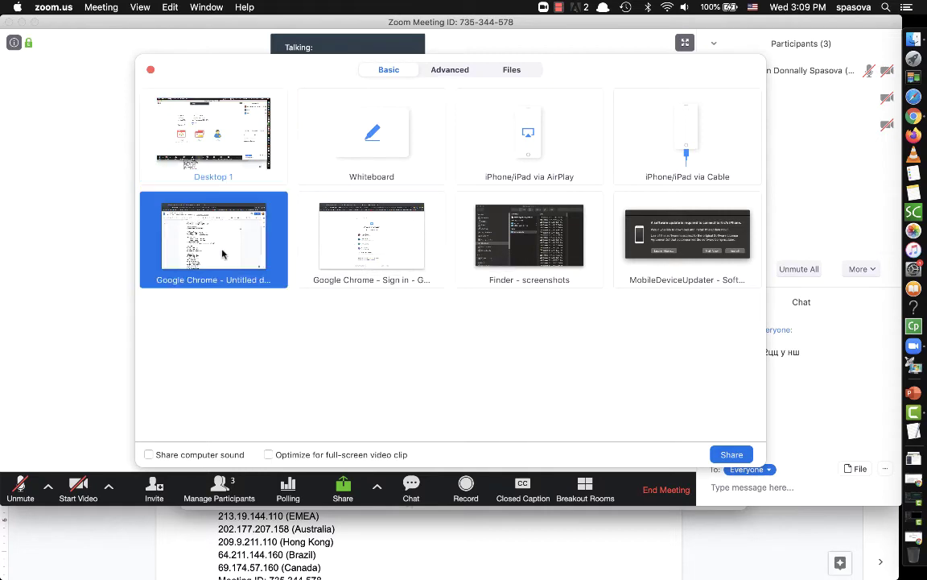
click(729, 454)
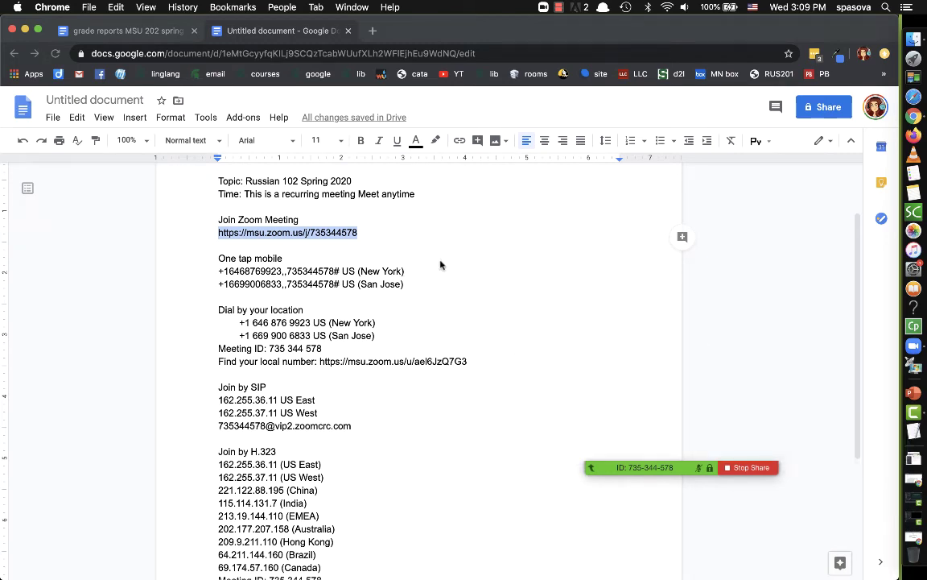
click(749, 467)
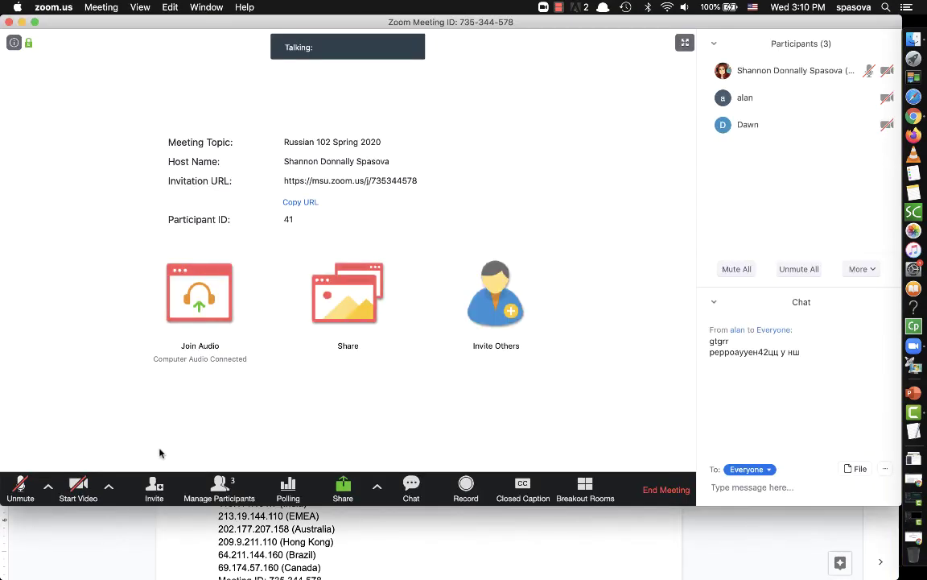
Step: Draw a freehand figure eight on a shared whiteboard and end the sharing
click(343, 487)
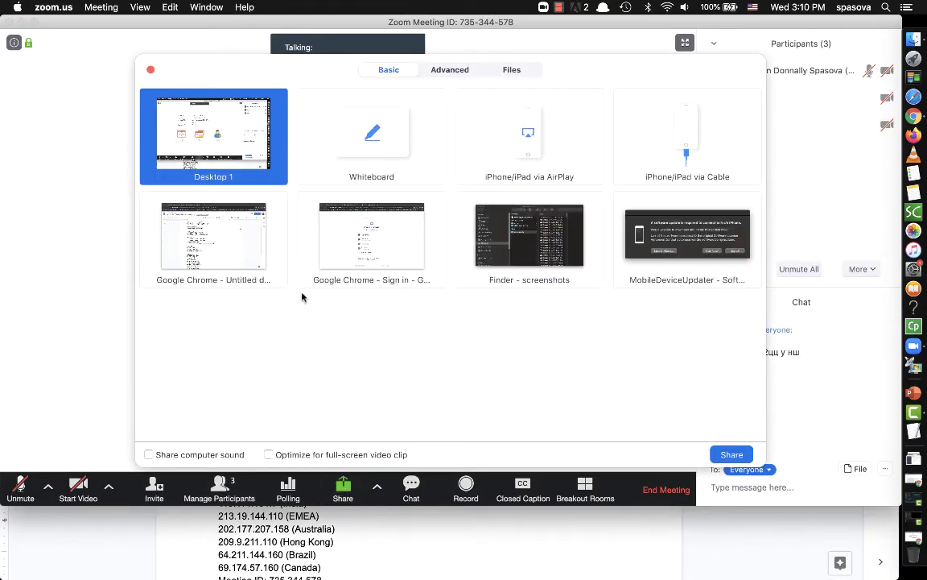
click(322, 133)
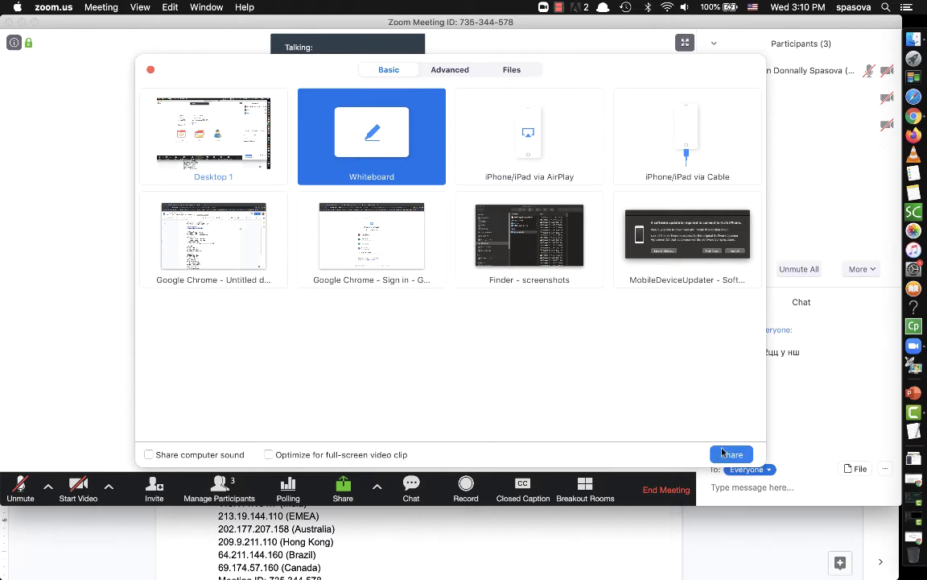
click(730, 454)
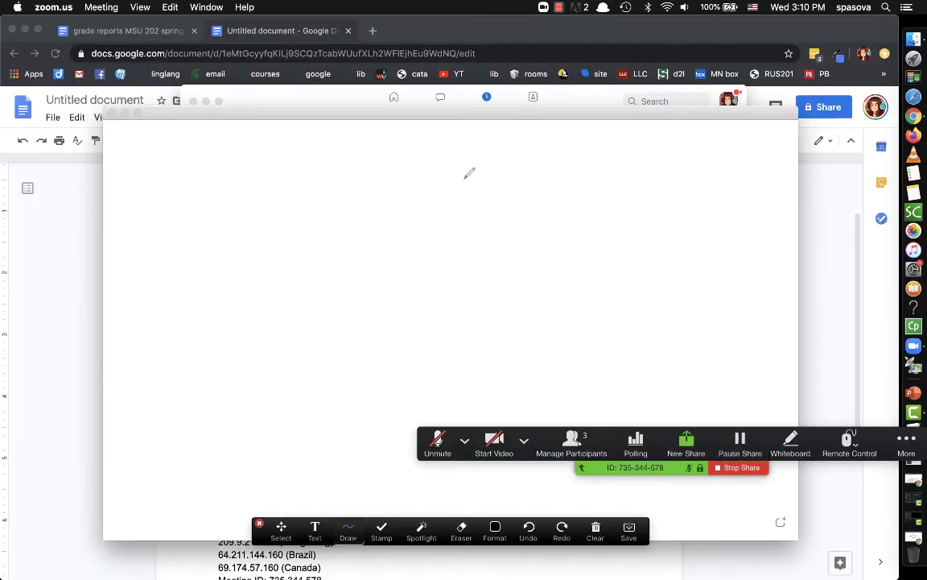
mouse_move(471, 190)
mouse_down()
mouse_move(389, 214)
mouse_move(495, 187)
mouse_move(444, 193)
mouse_up()
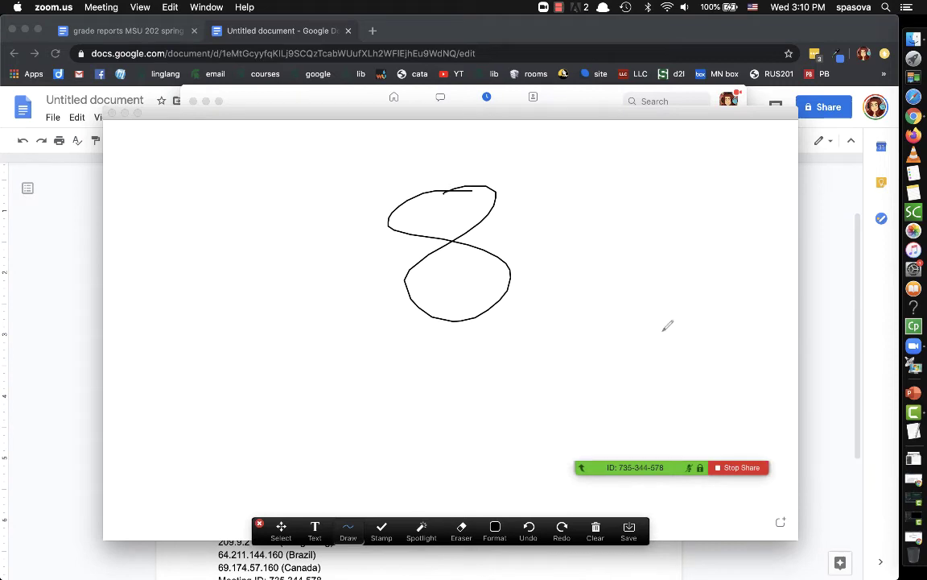
click(760, 469)
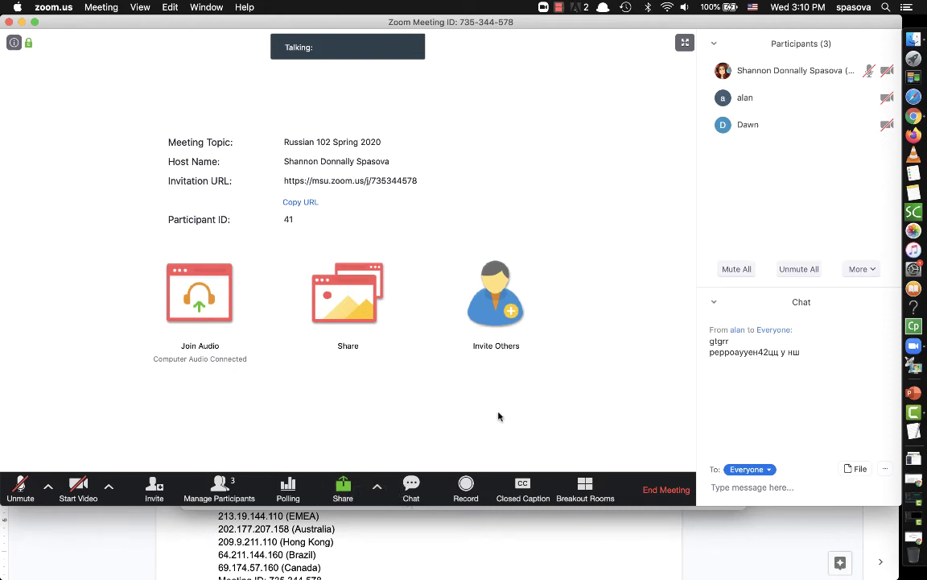
Step: Create 3 breakout rooms with automatic participant assignment and open all of them
click(581, 487)
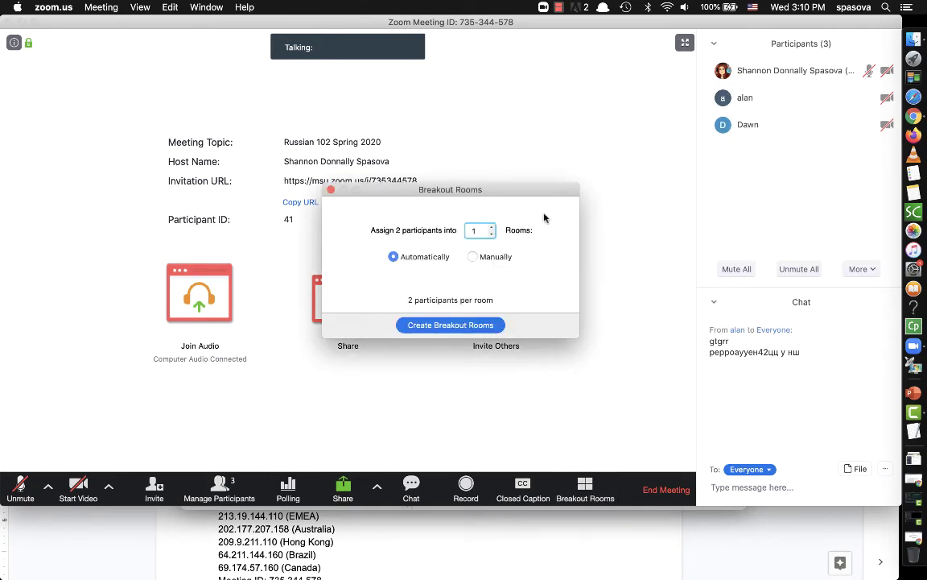
click(491, 228)
click(491, 228)
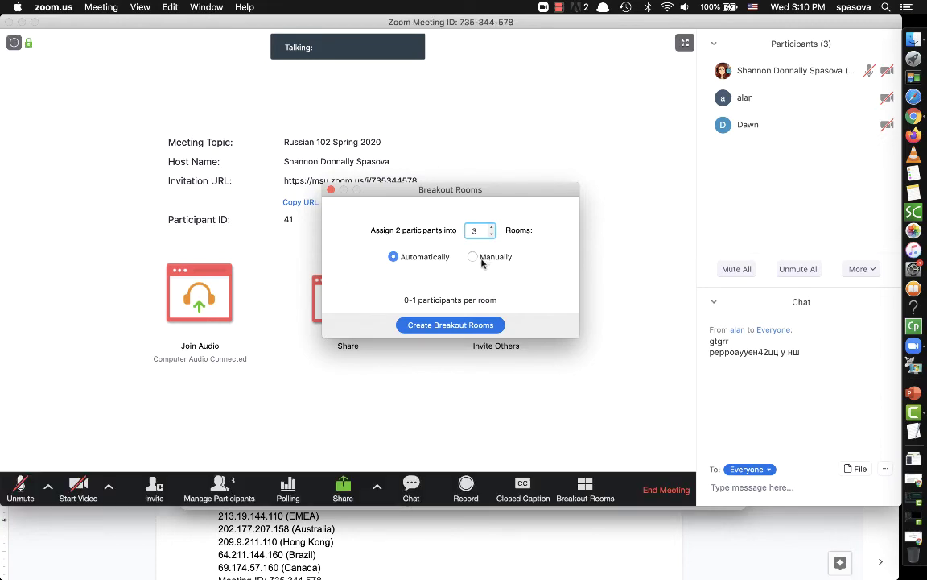
click(424, 325)
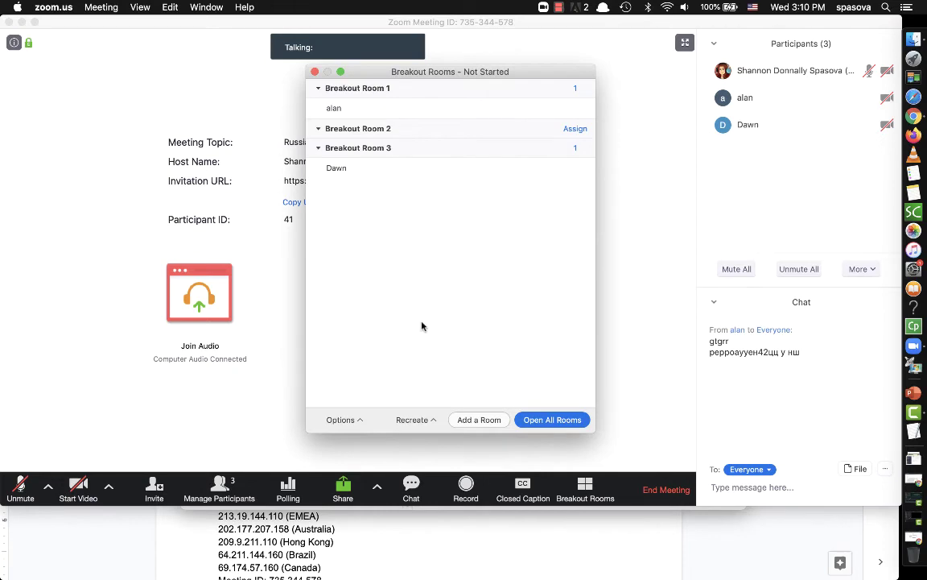
click(538, 422)
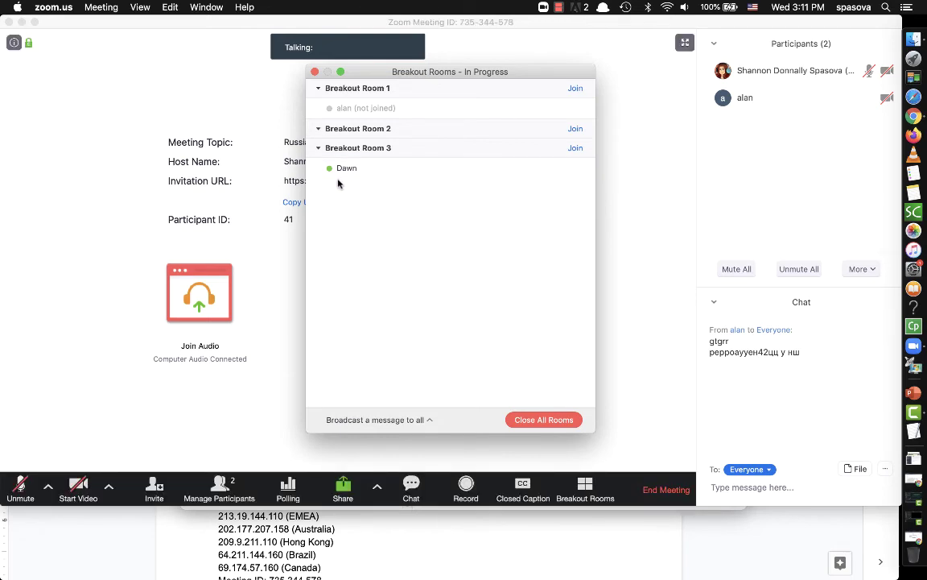
Step: Check the participants in the open breakout rooms and look at the message broadcast option without sending anything
mouse_move(386, 167)
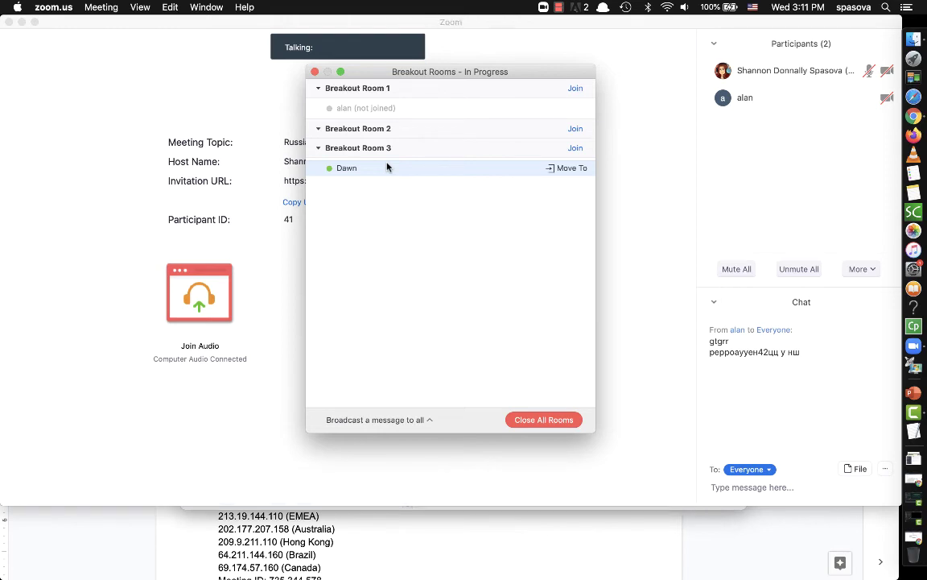
mouse_move(371, 113)
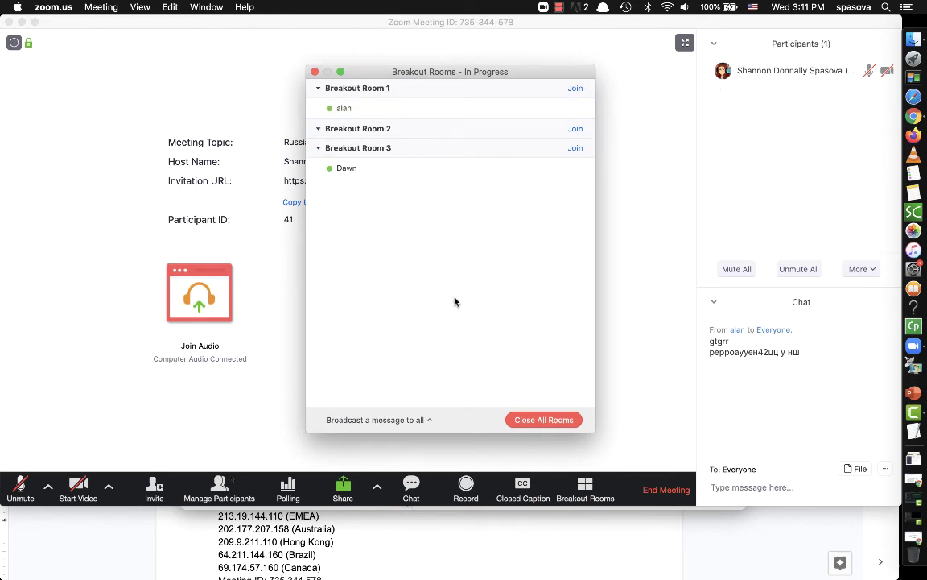
click(394, 425)
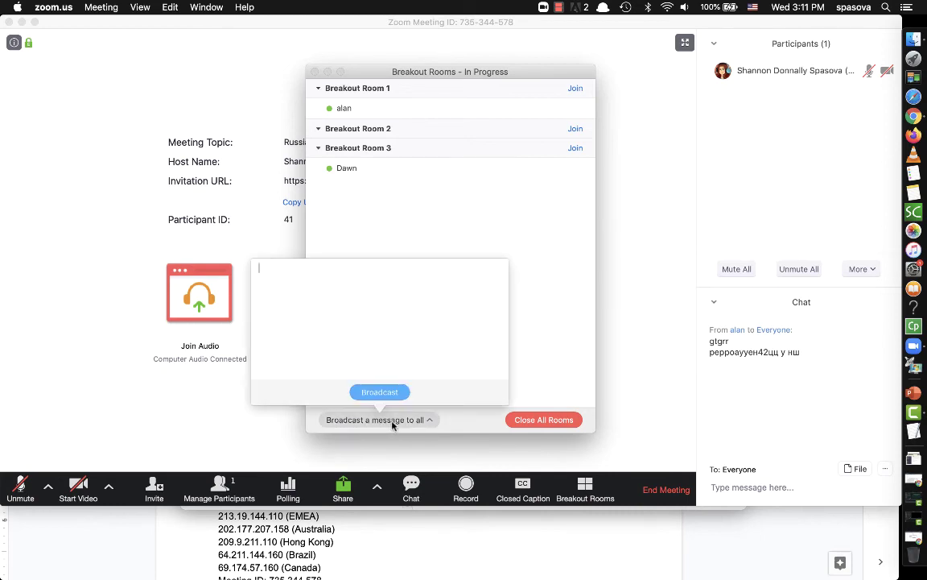
click(478, 429)
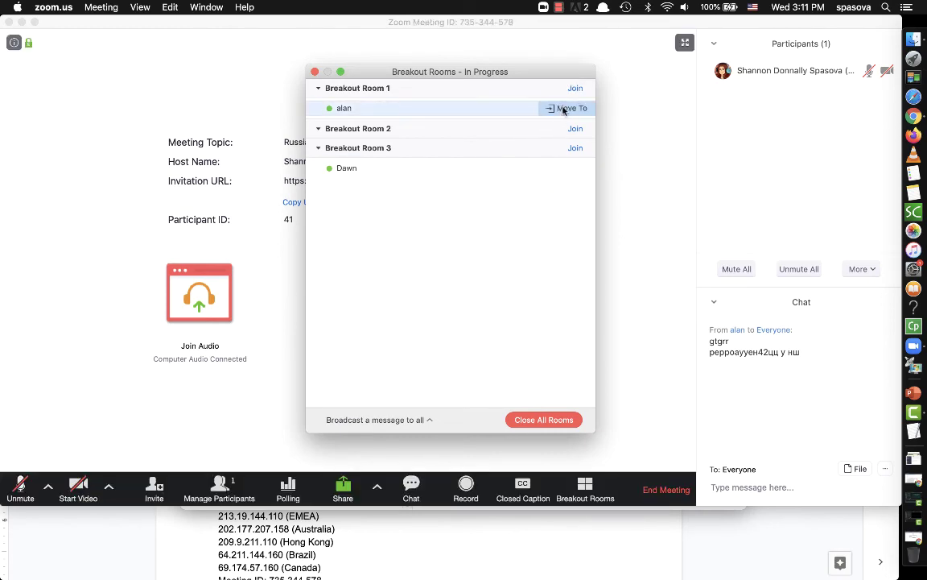
Step: Join Breakout Room 3 and exit its full-screen view
click(574, 148)
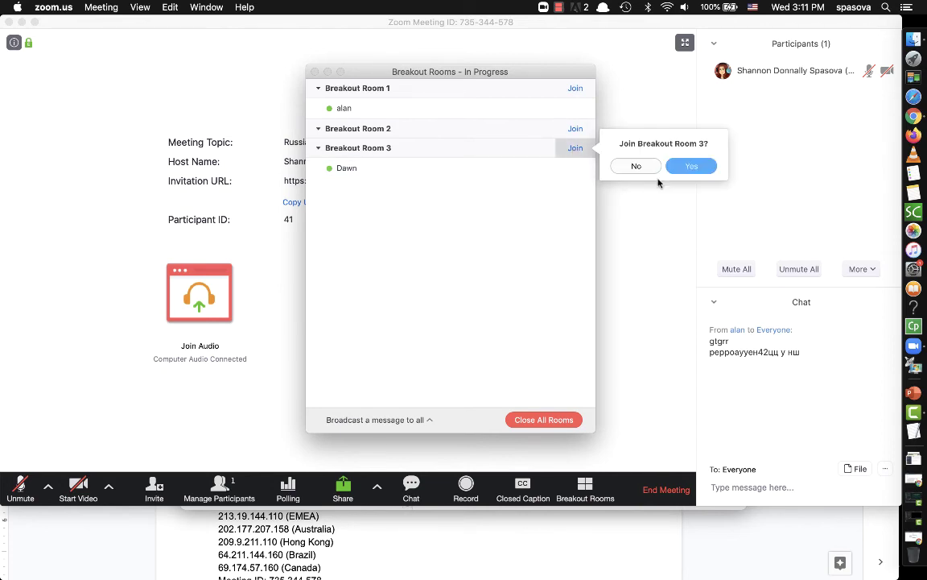
click(695, 165)
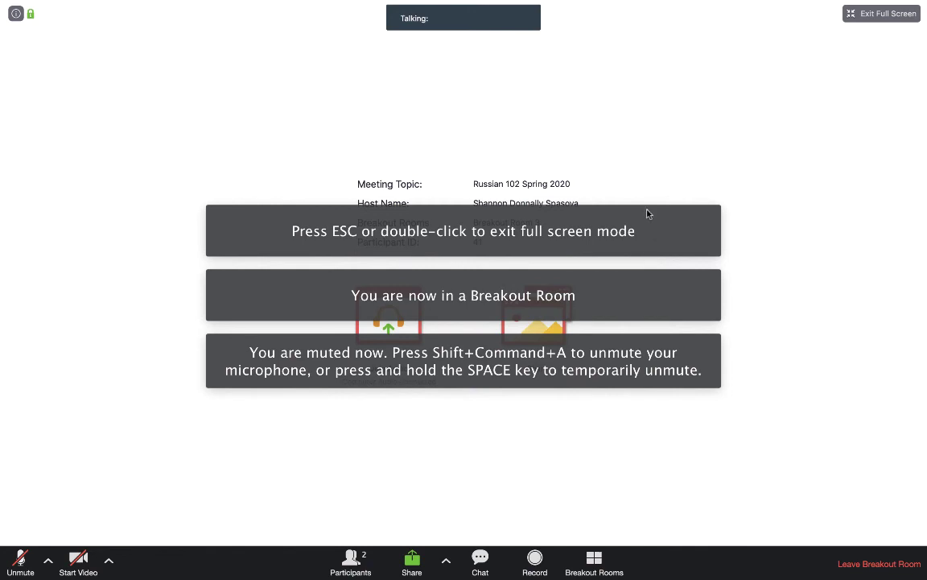
click(886, 14)
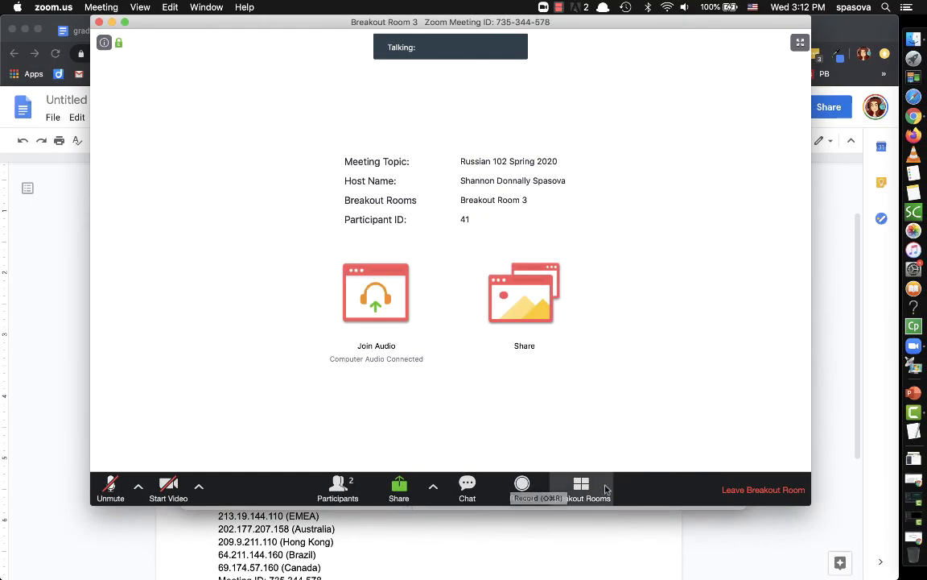
Step: Leave Breakout Room 3 for the main session and exit the full-screen view
click(747, 488)
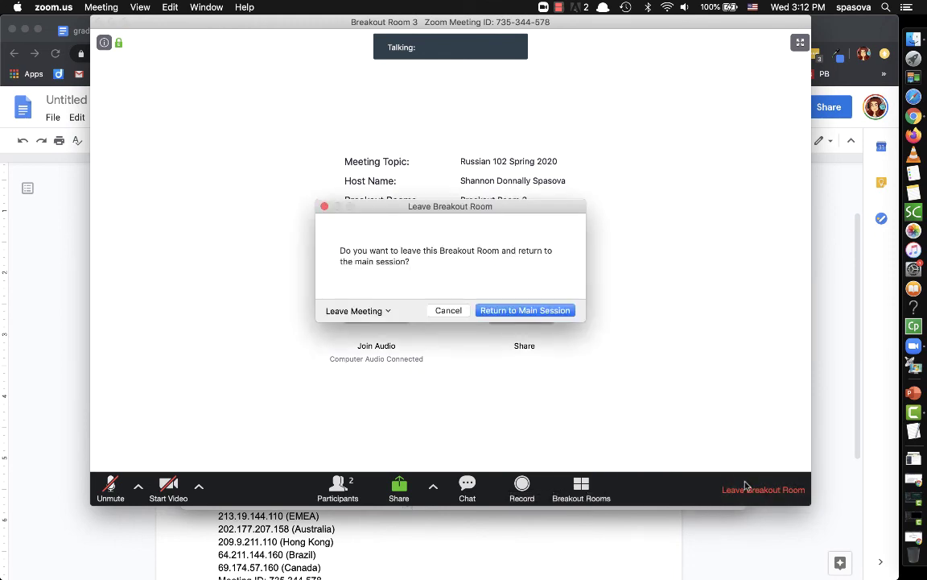
click(510, 312)
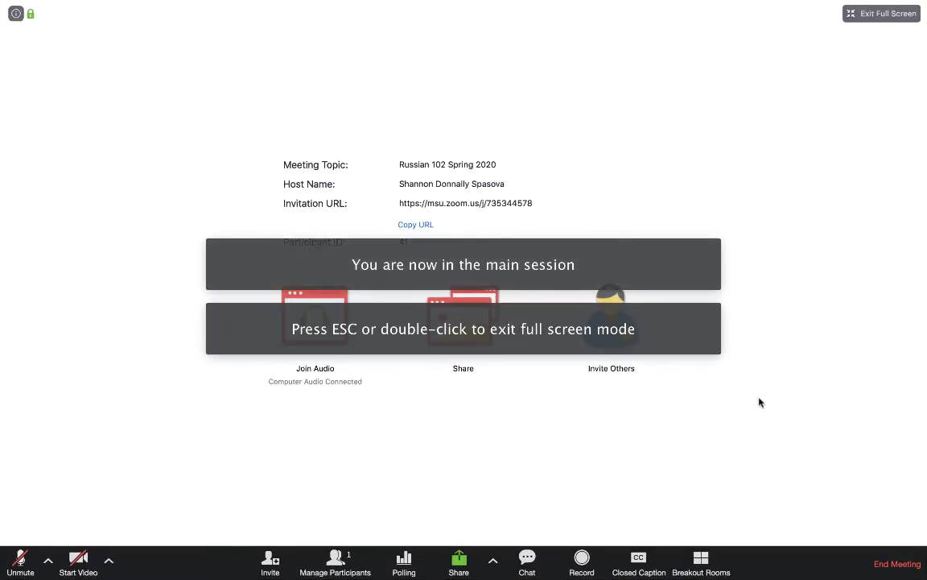
click(882, 13)
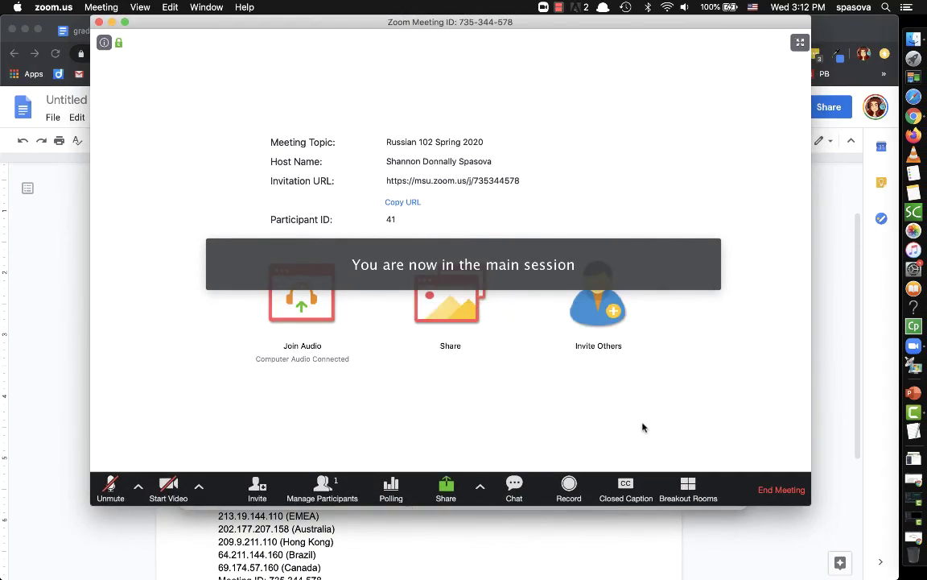
Step: Close all breakout rooms and bring the participants list back beside the main meeting
click(688, 487)
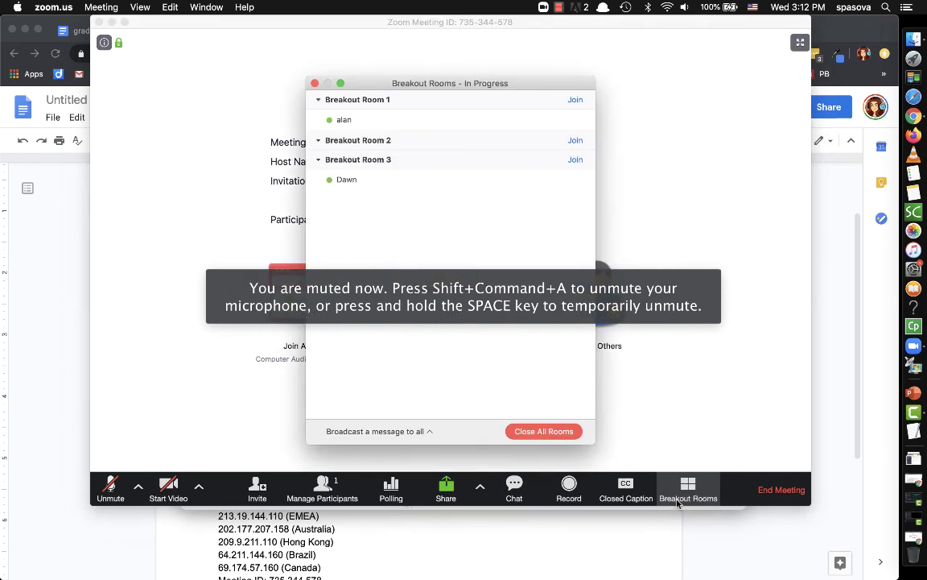
click(536, 431)
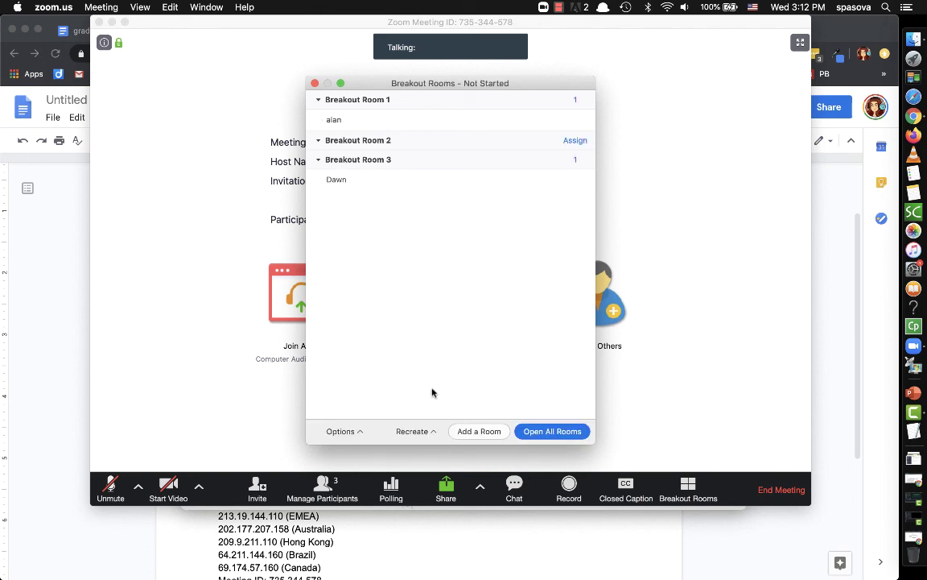
click(315, 84)
click(322, 487)
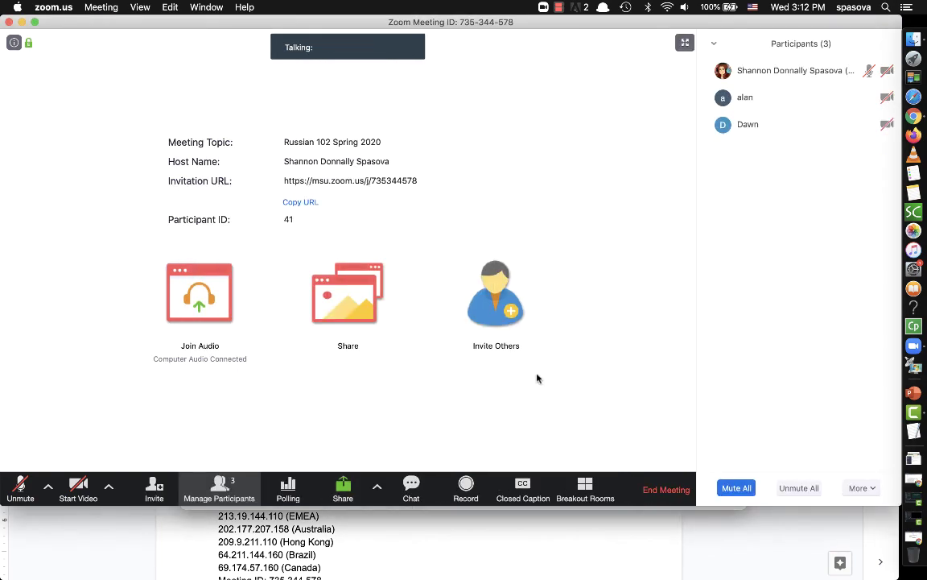